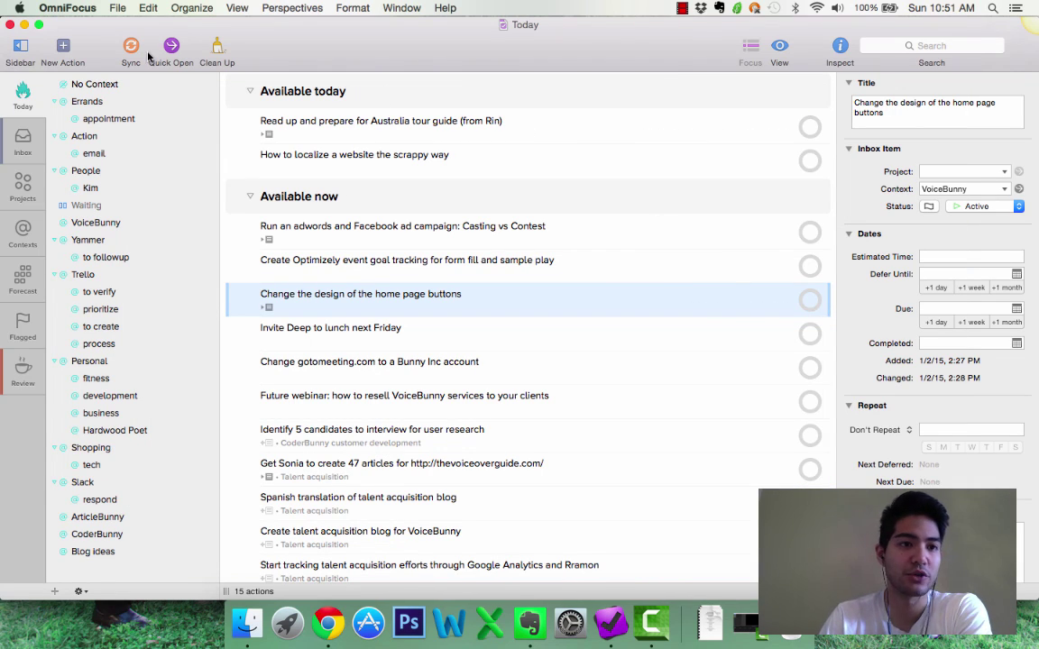
- Go from the Today list to the Inbox, which lists 8 actions without a project
click(27, 104)
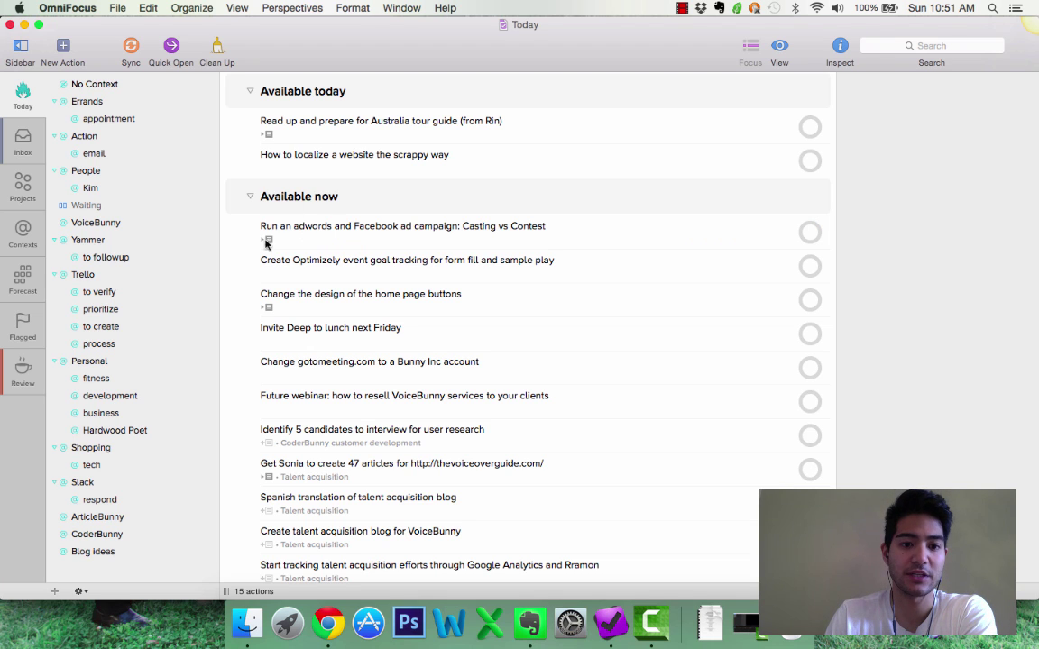
click(22, 123)
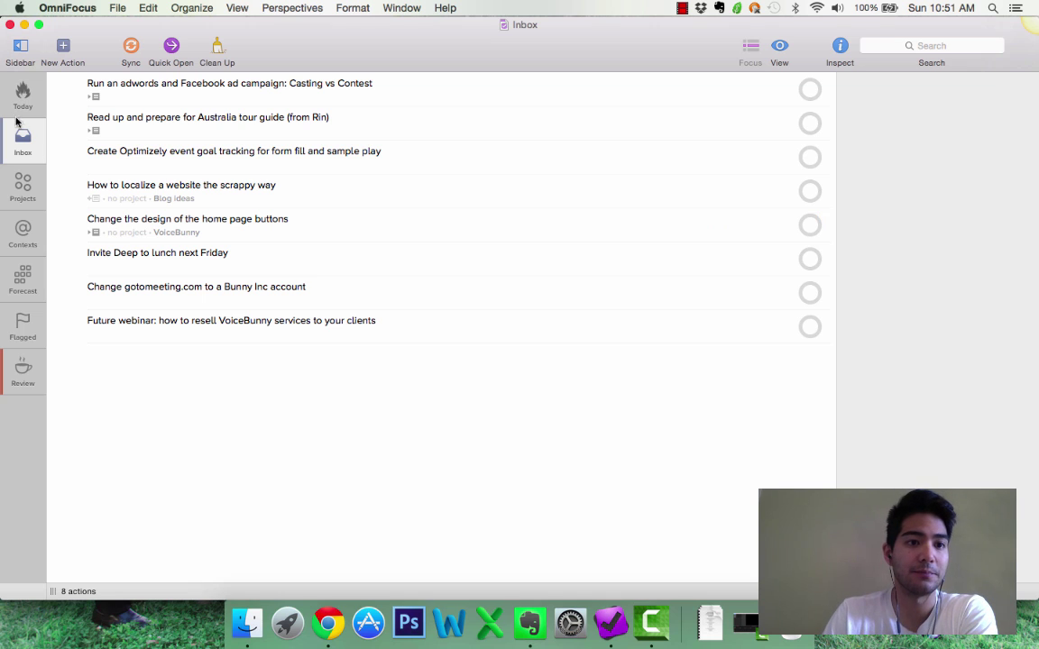
- Browse the Projects overview and its remaining tasks, then return to Today with Cmd+1
click(23, 190)
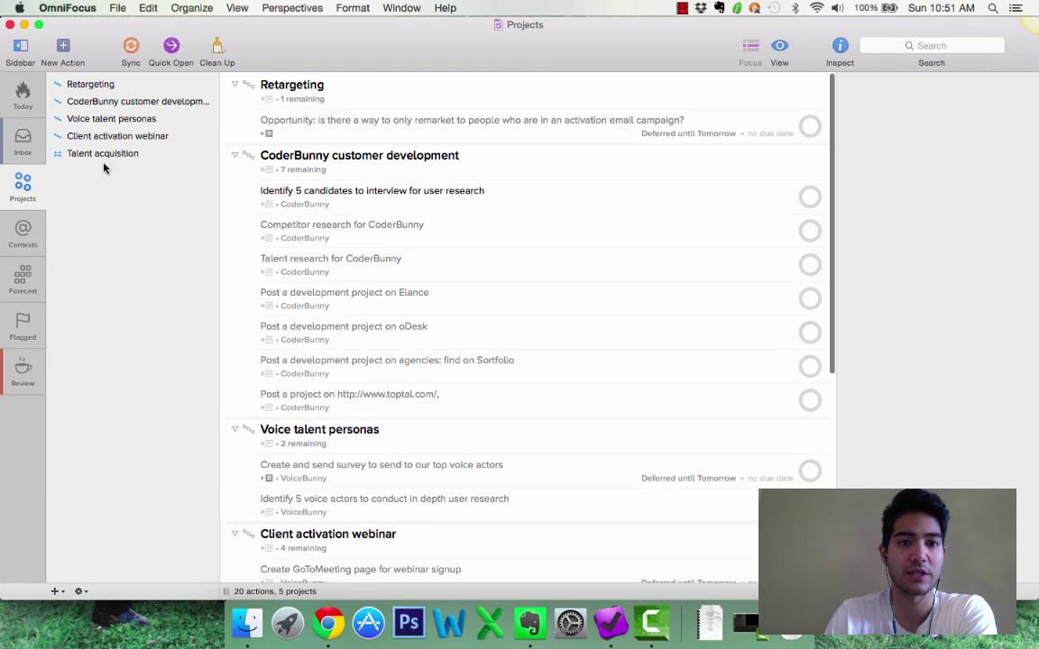
scroll(376, 297, down, 3)
scroll(376, 296, down, 5)
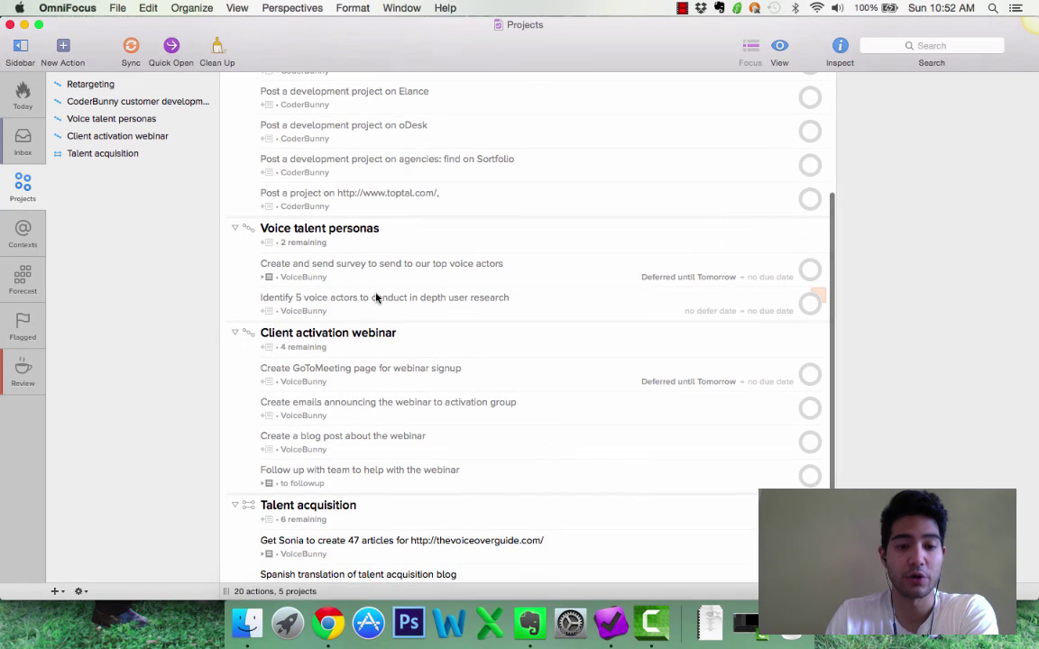
scroll(376, 296, up, 8)
key(cmd+1)
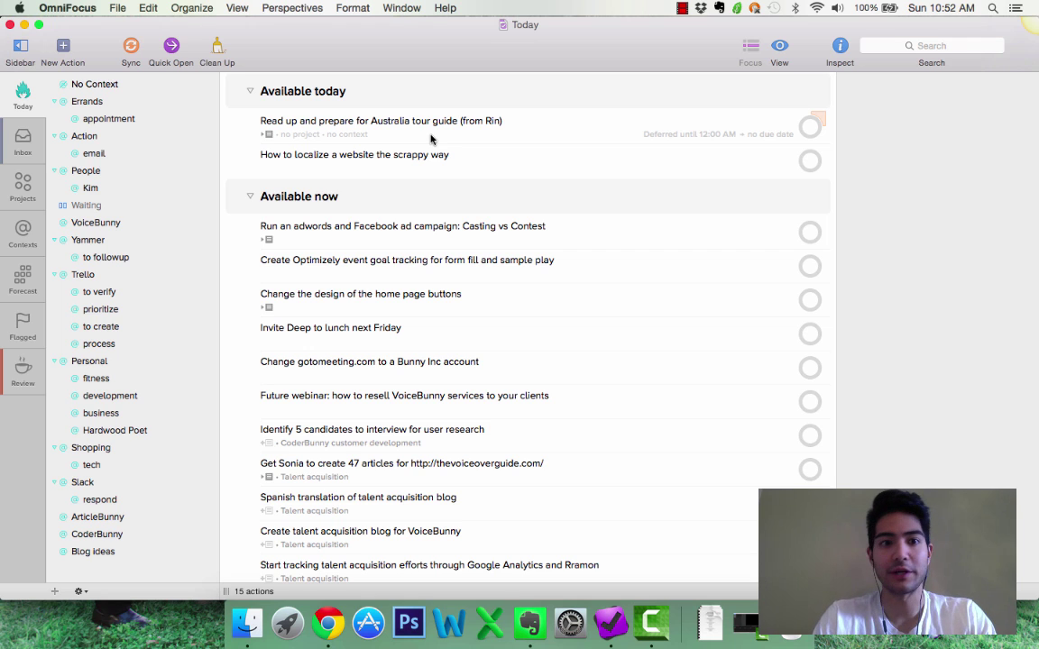
- Defer the Australia tour guide task to next week (1/11/15) and clean it out of Today
click(709, 137)
click(709, 135)
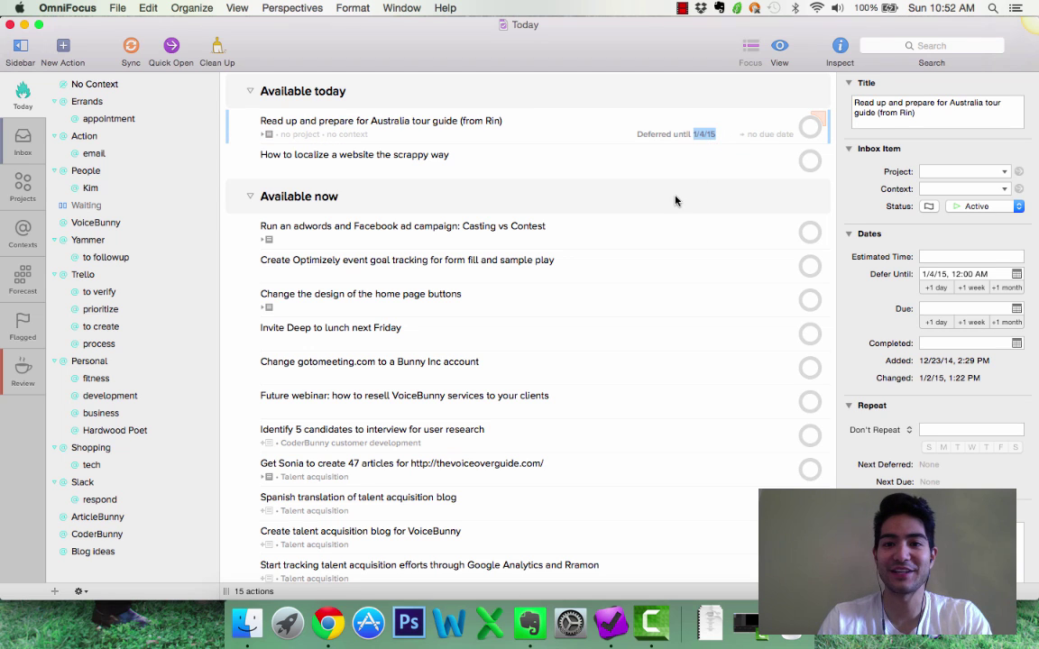
text(next week)
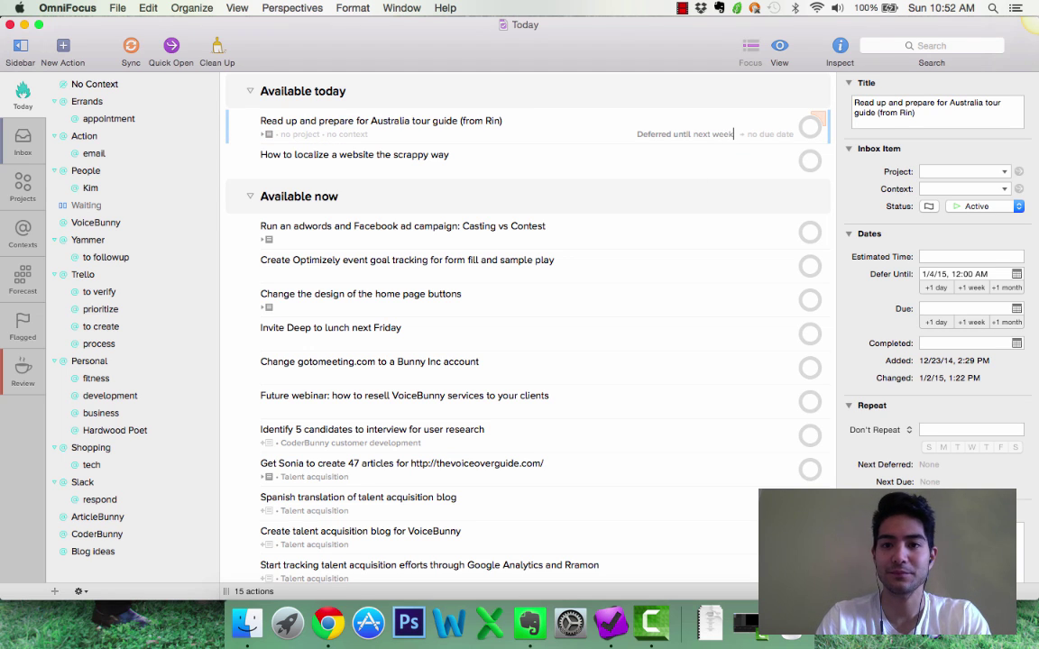
key(Return)
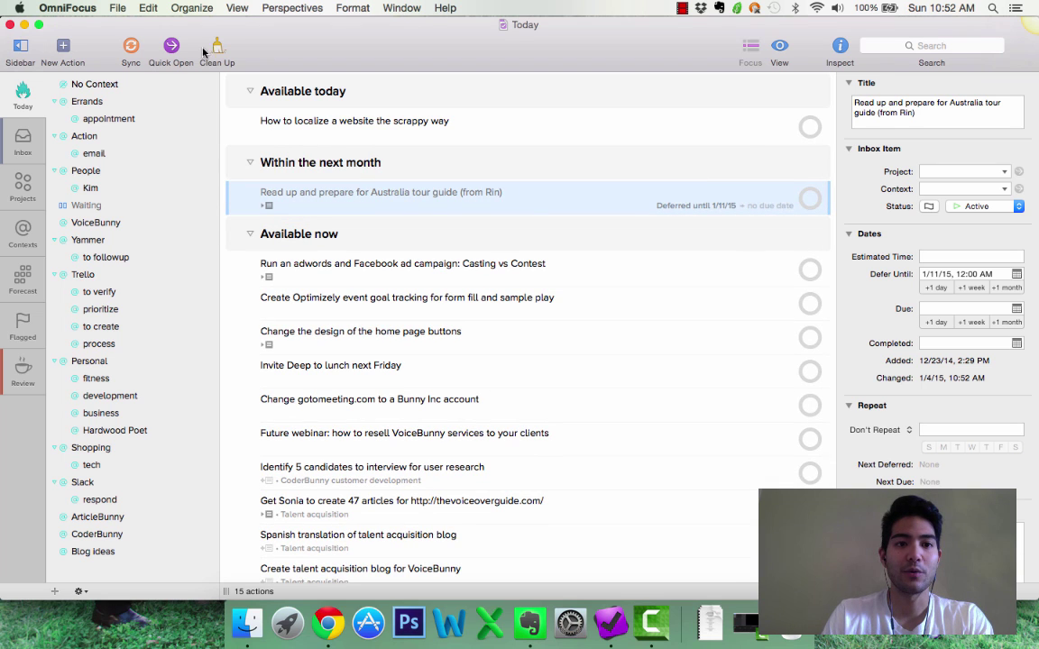
click(216, 51)
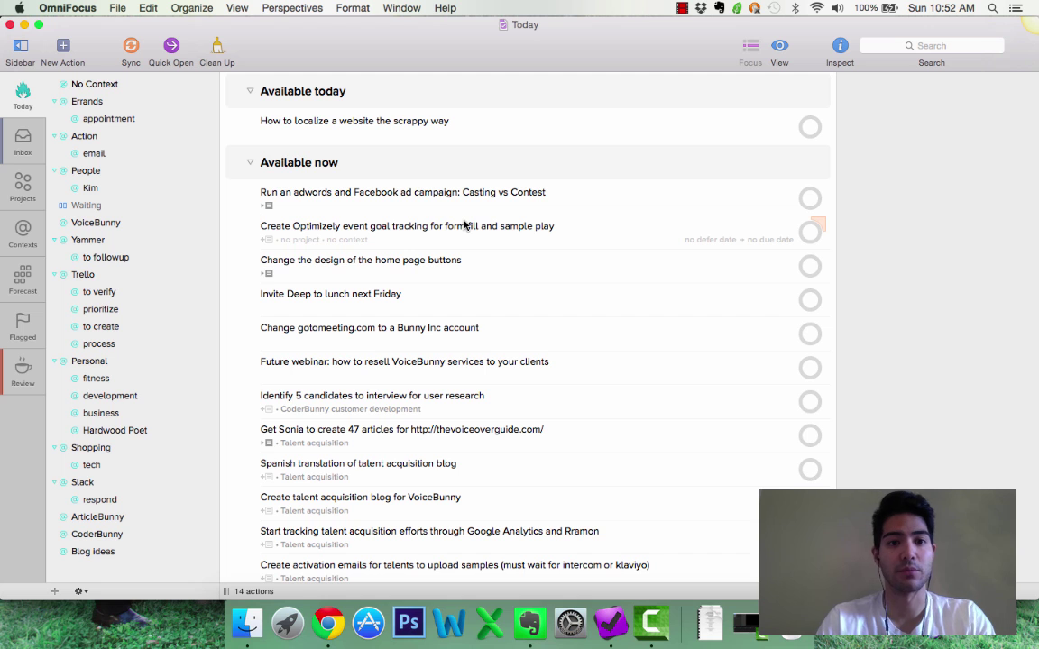
scroll(448, 288, down, 3)
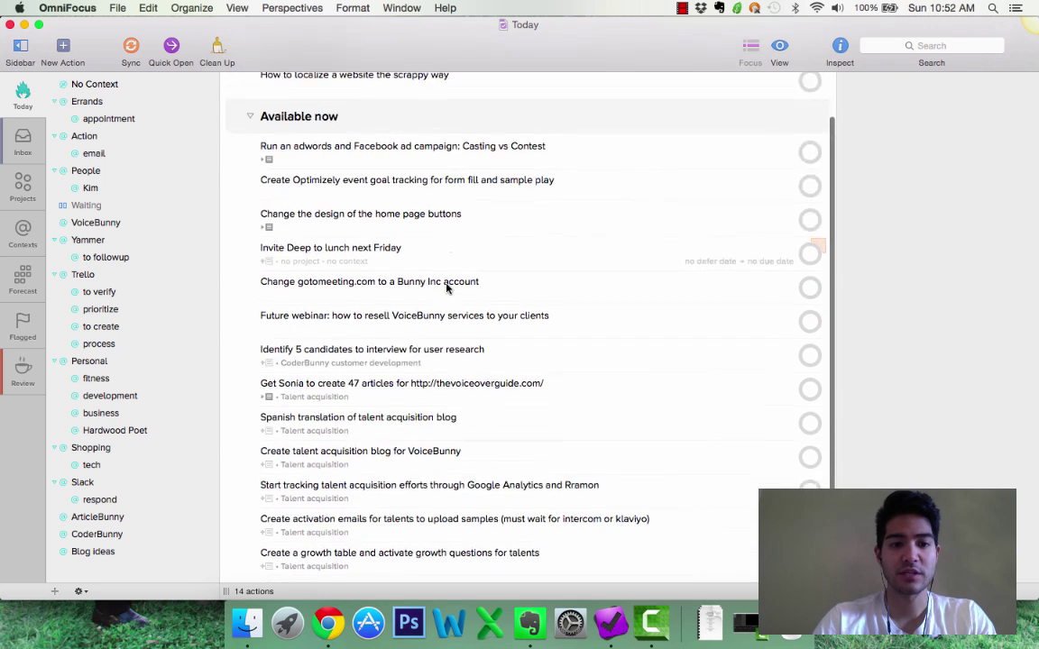
scroll(448, 288, up, 3)
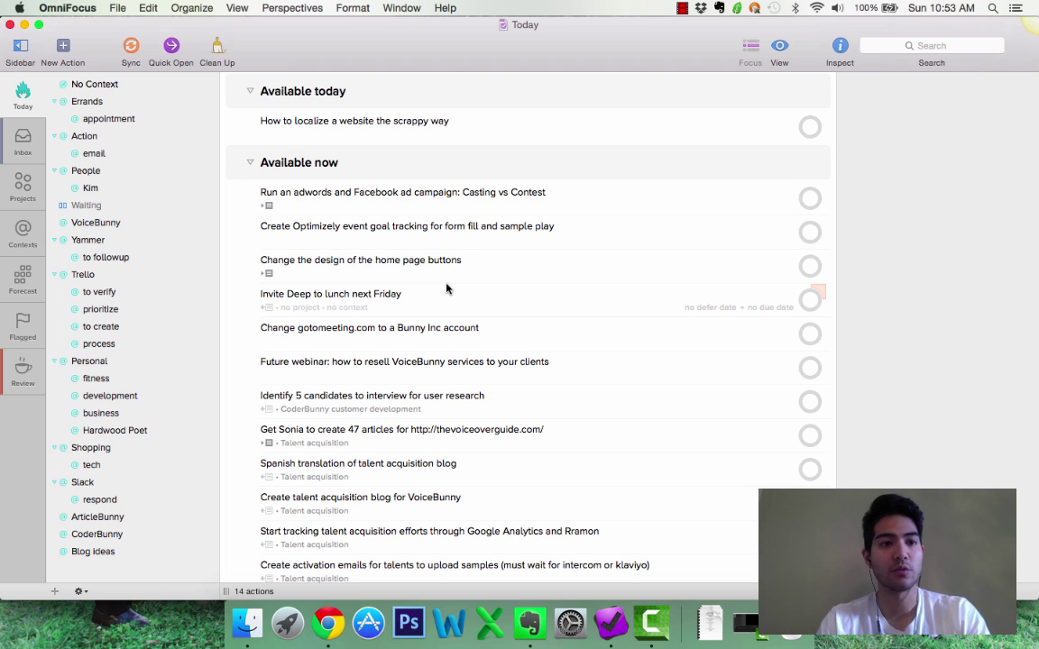
- Switch to Chrome and scroll sideways through all the lists on the Old Growth board
key(super+Tab)
key(super+Tab)
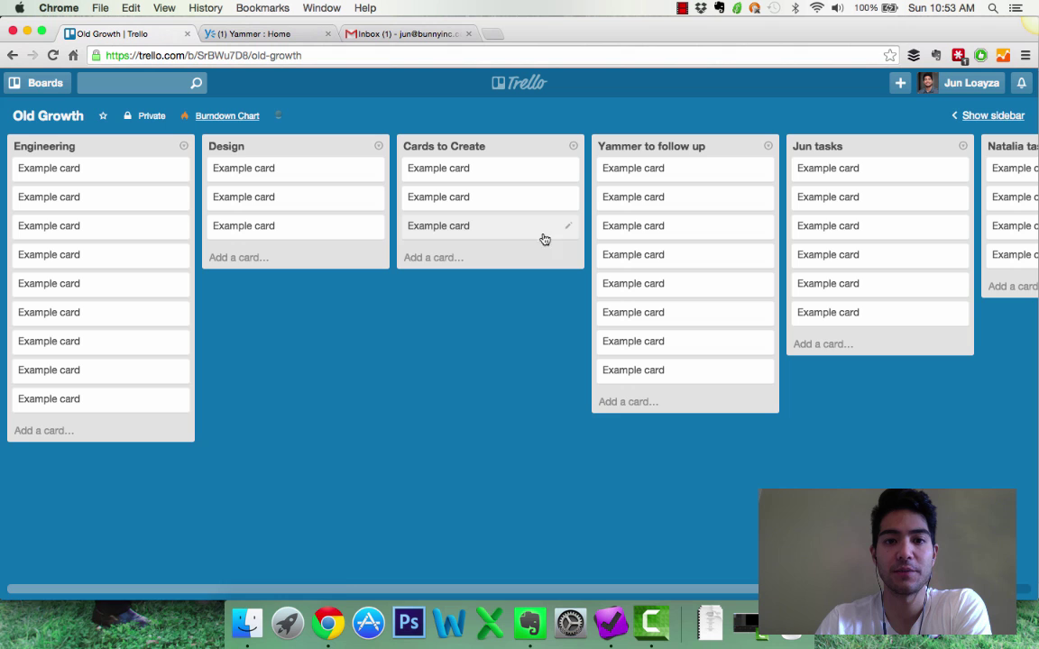
scroll(552, 234, right, 3)
scroll(551, 235, left, 3)
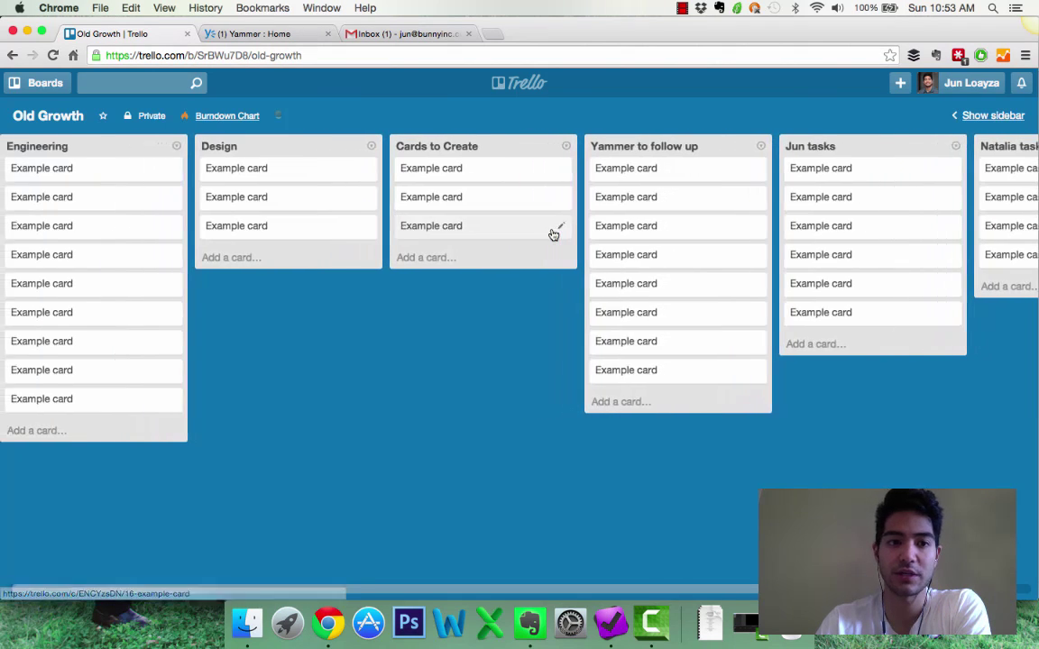
scroll(484, 197, right, 9)
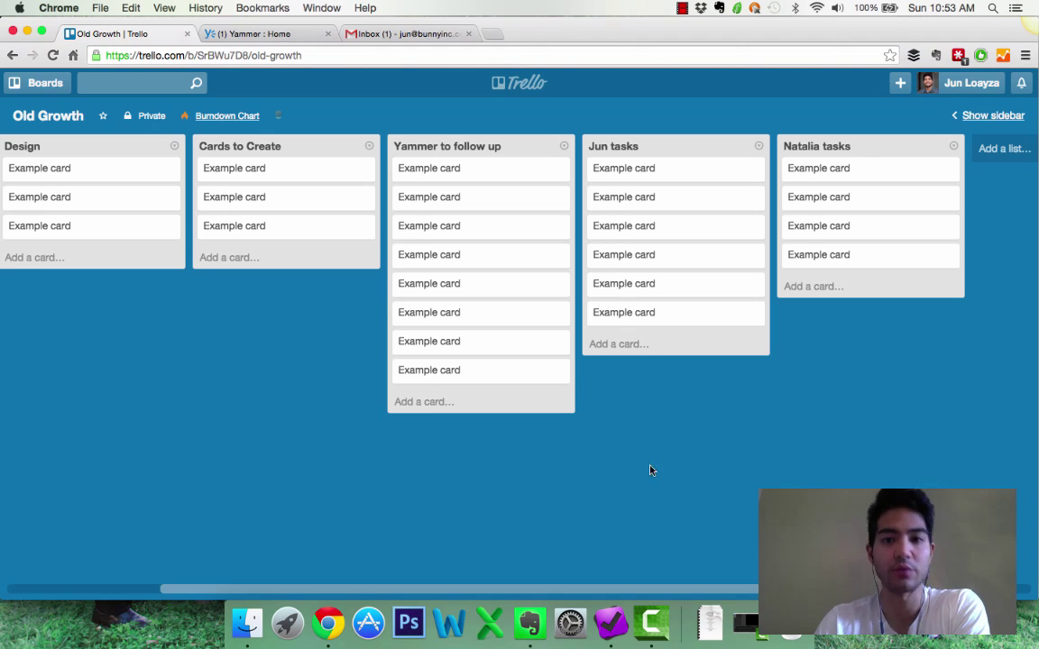
scroll(680, 476, right, 3)
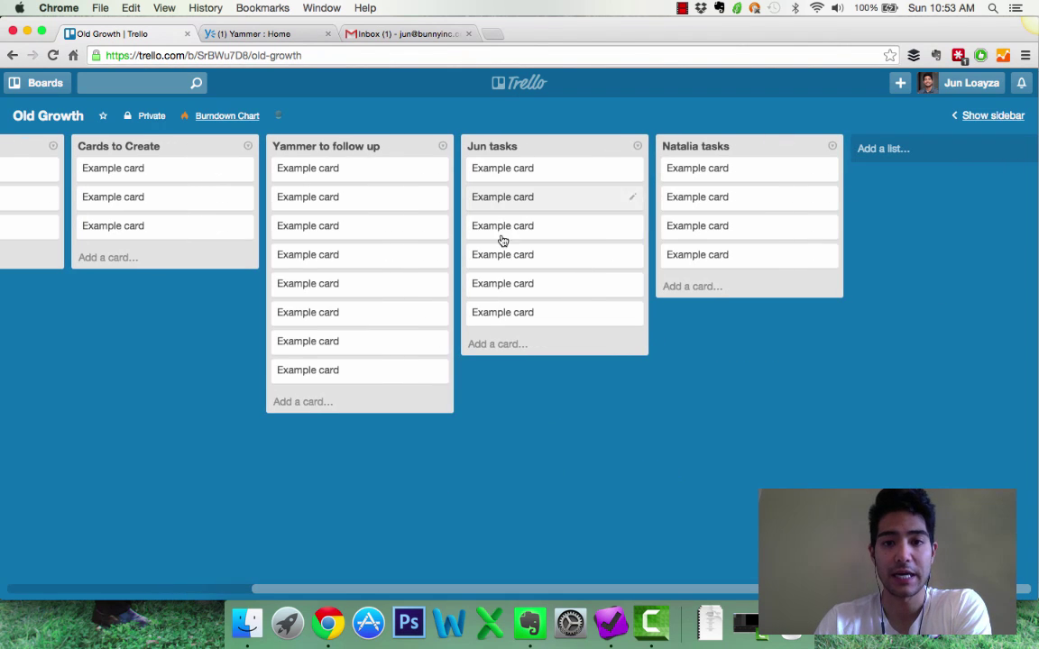
scroll(653, 492, left, 8)
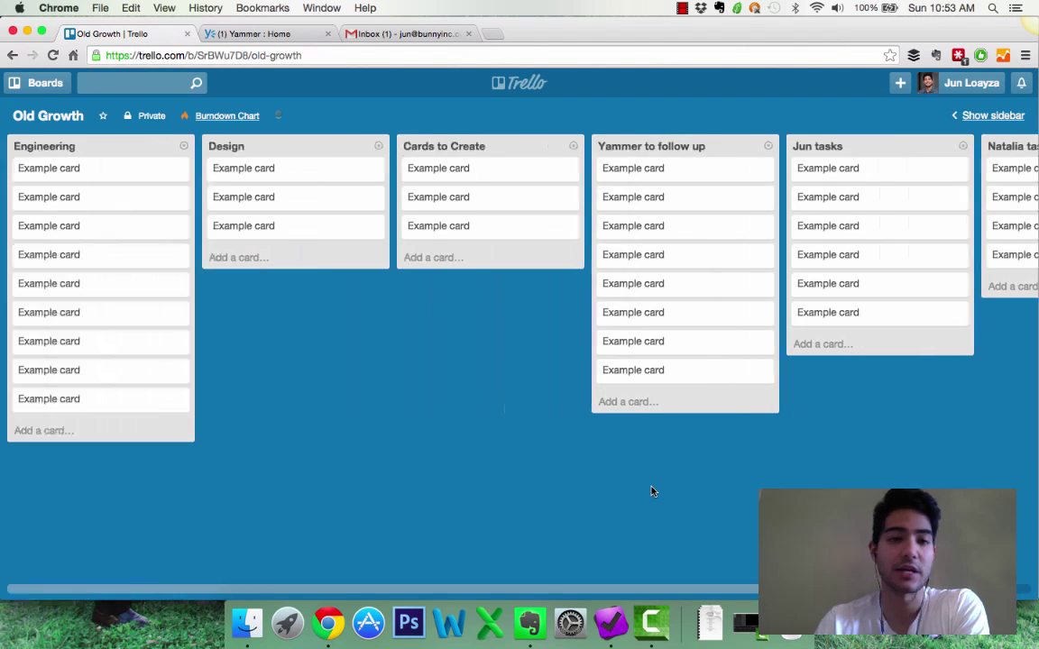
scroll(589, 510, right, 1)
scroll(590, 509, left, 1)
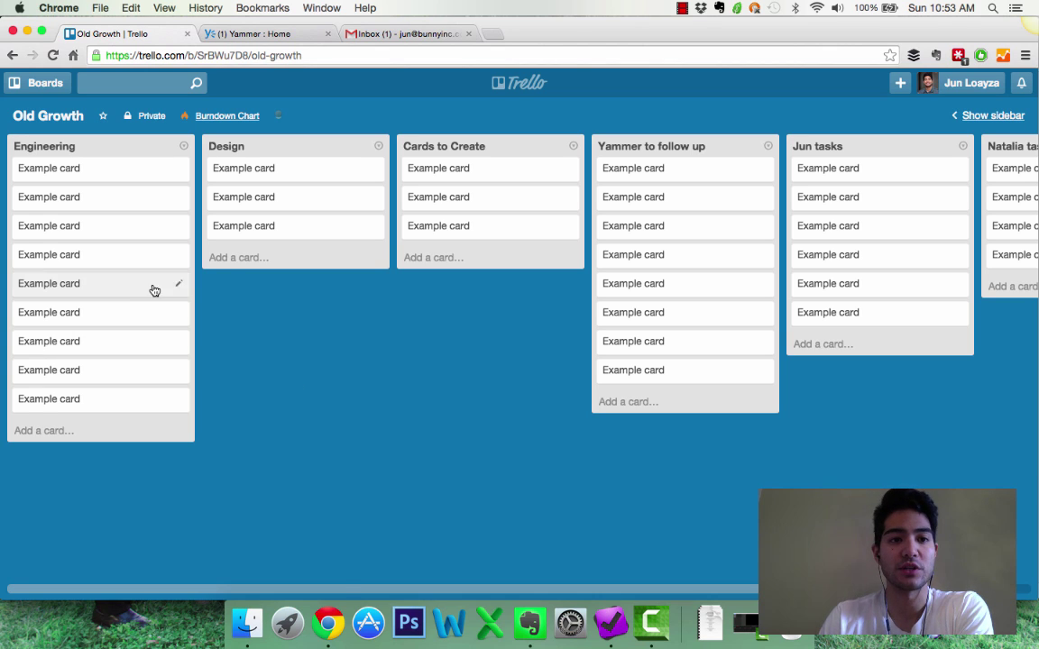
- Switch to Yammer and open its Inbox showing the one unread Growth conversation
click(277, 36)
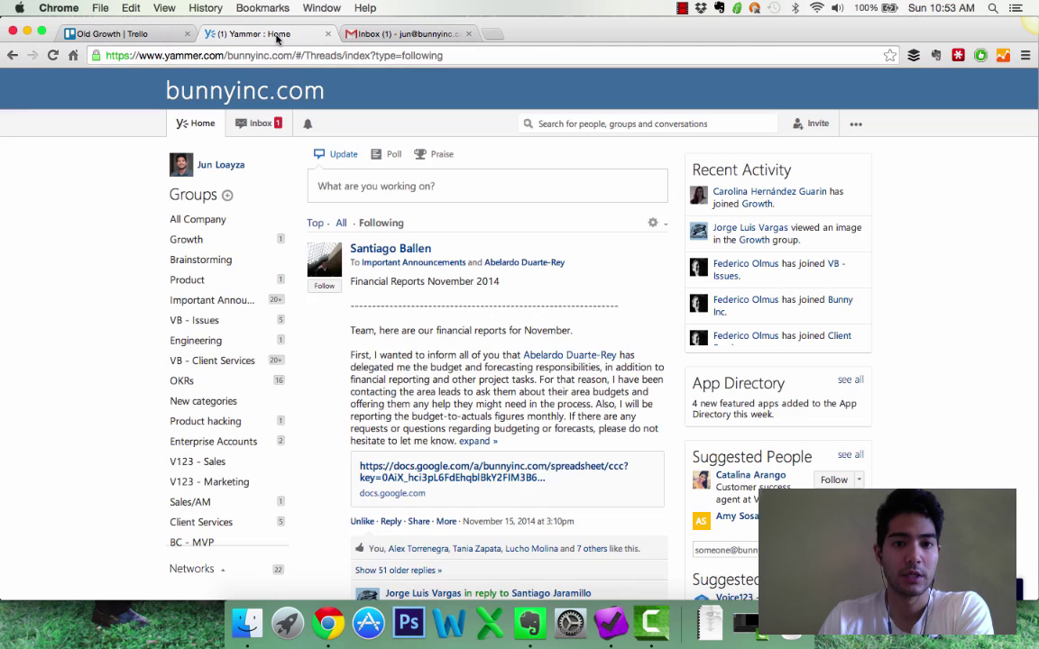
click(263, 137)
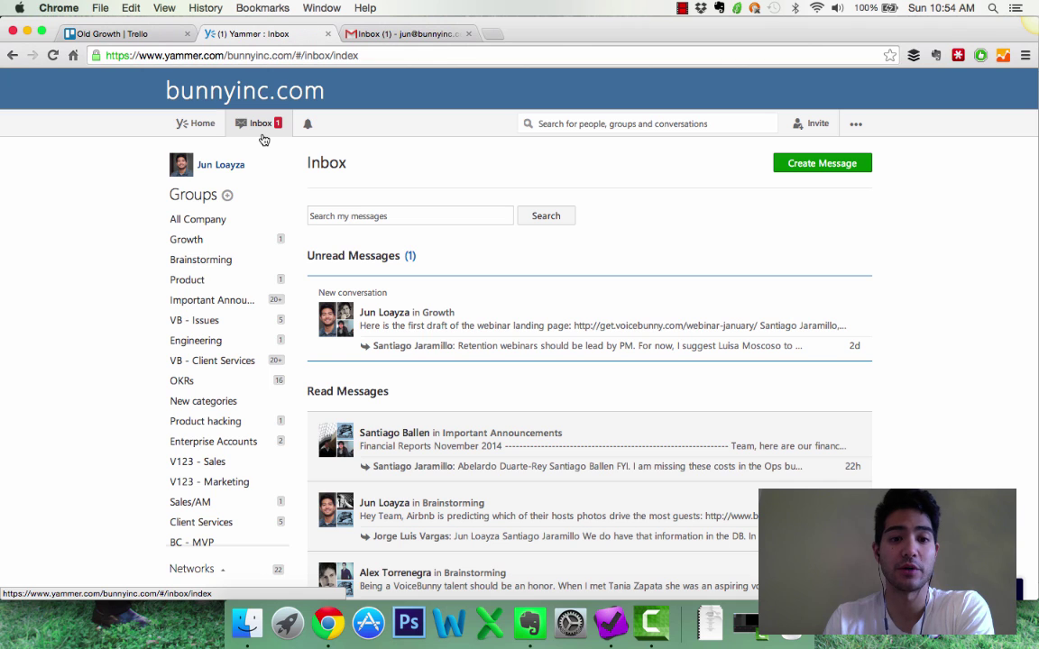
- Open the unread Growth webinar conversation and scroll through the message
click(725, 313)
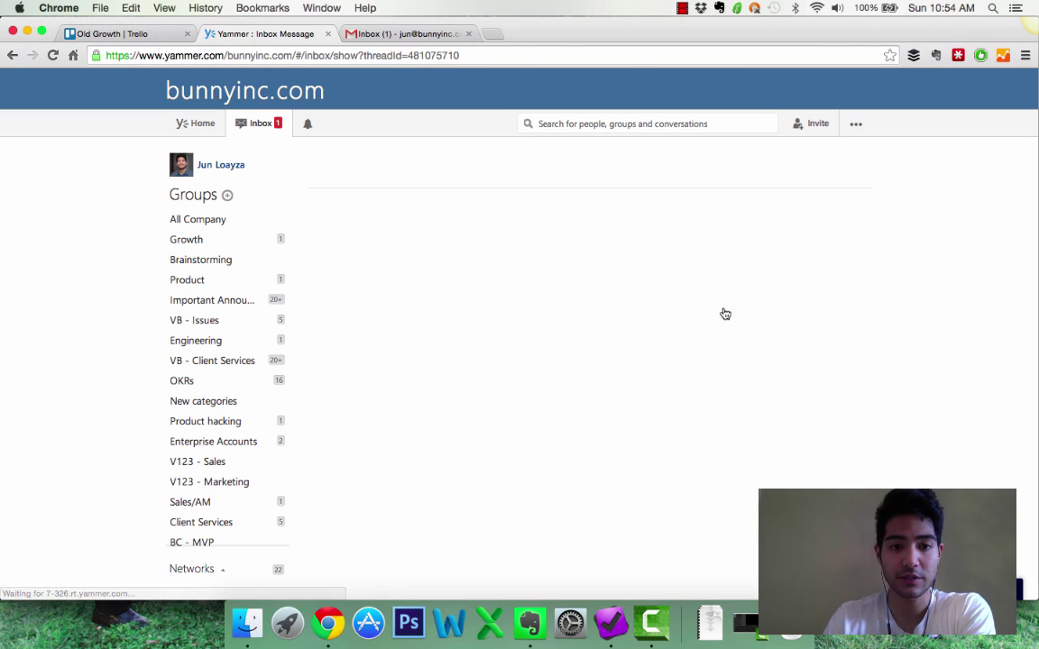
scroll(674, 361, down, 15)
scroll(674, 362, up, 5)
scroll(674, 362, down, 3)
scroll(674, 361, down, 1)
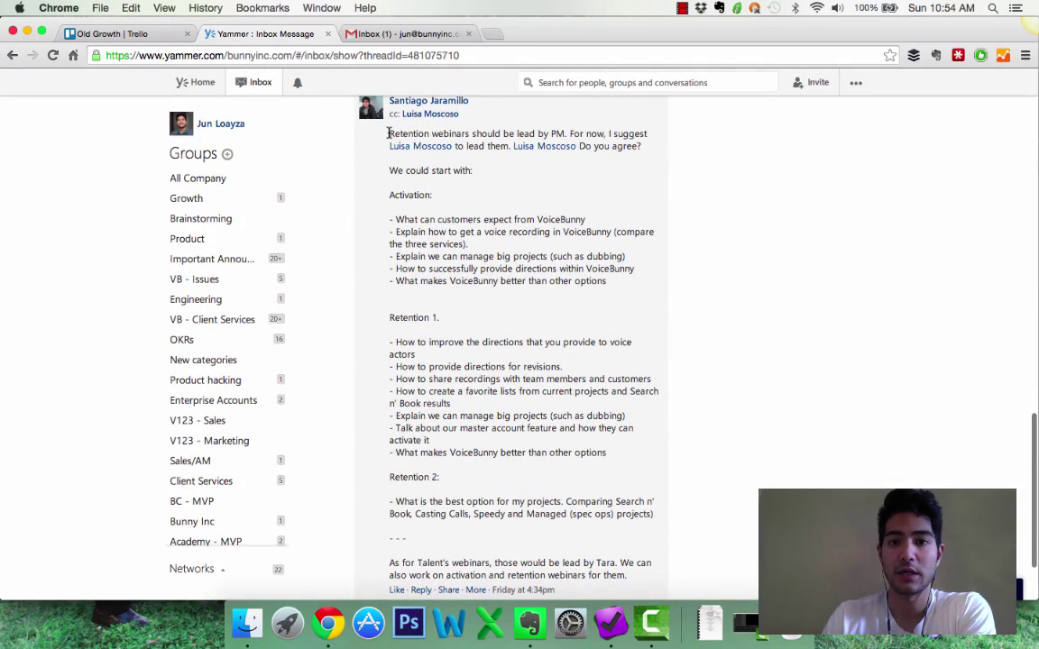
scroll(378, 194, down, 3)
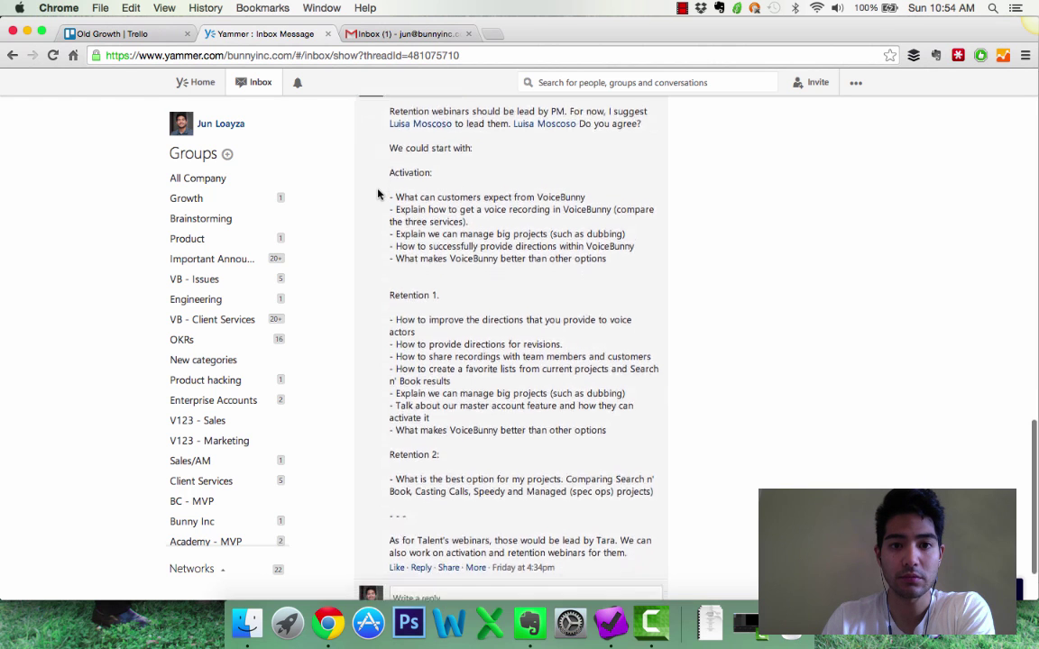
scroll(378, 194, up, 3)
scroll(378, 194, down, 1)
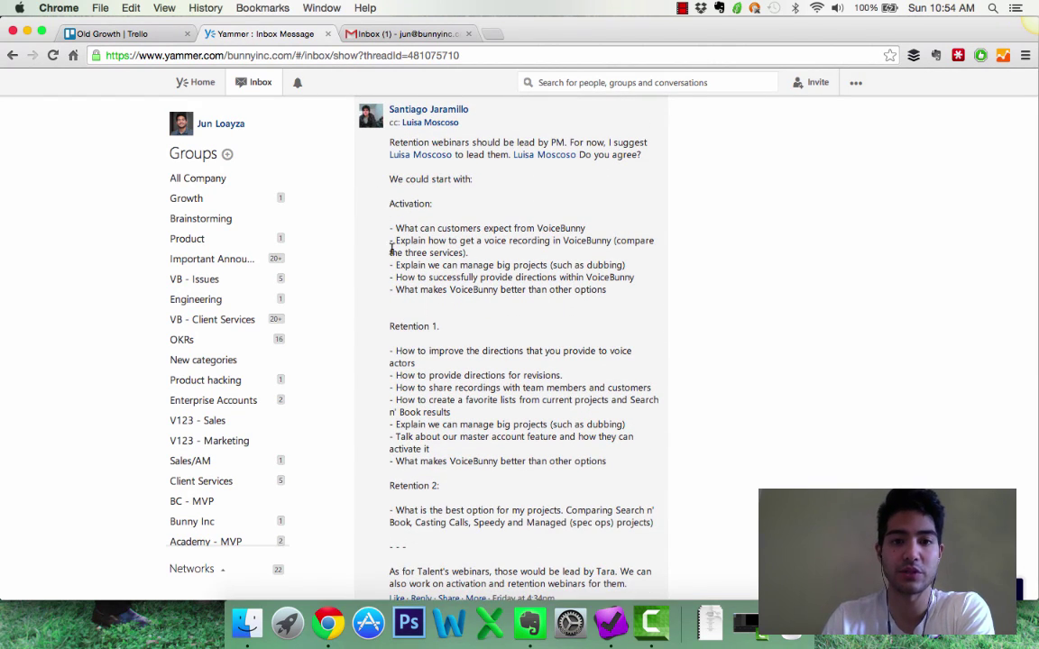
- Select the first Activation bullet, 'What can customers expect from VoiceBunny'
drag(388, 143, 456, 144)
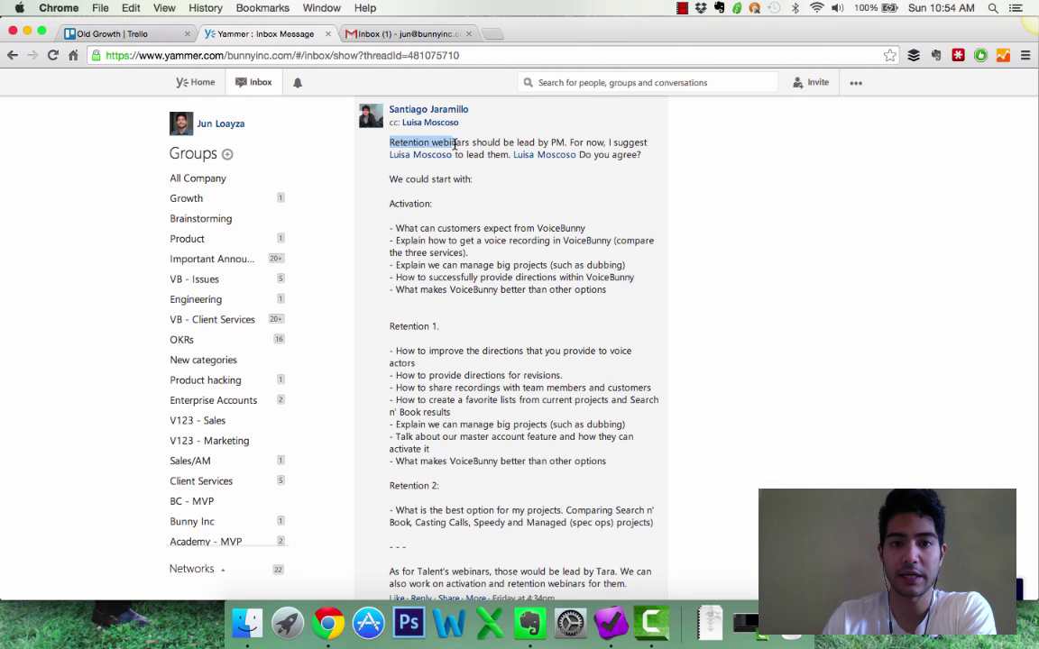
click(396, 175)
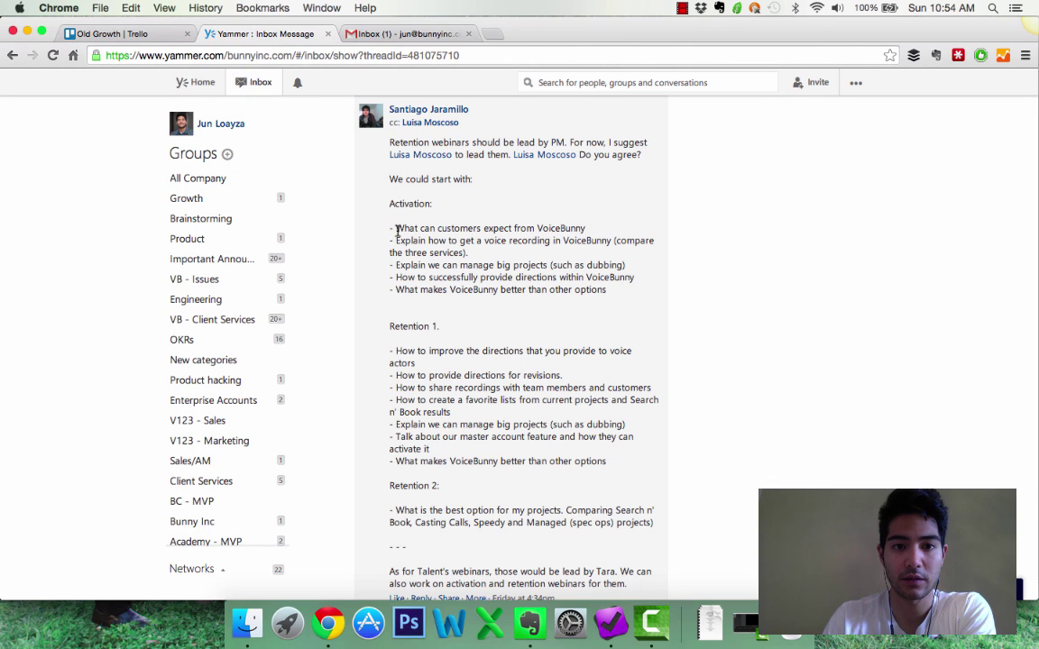
drag(396, 229, 596, 232)
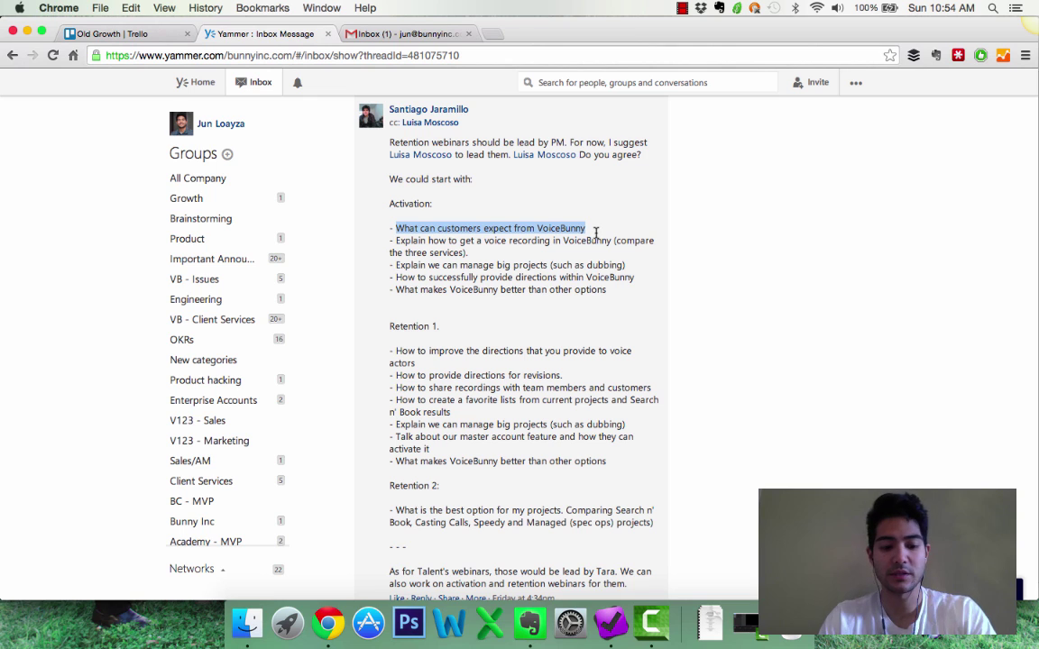
- Capture the selection as a new item titled as a follow-up with a colleague about the activation webinar
key(super+shift+comma)
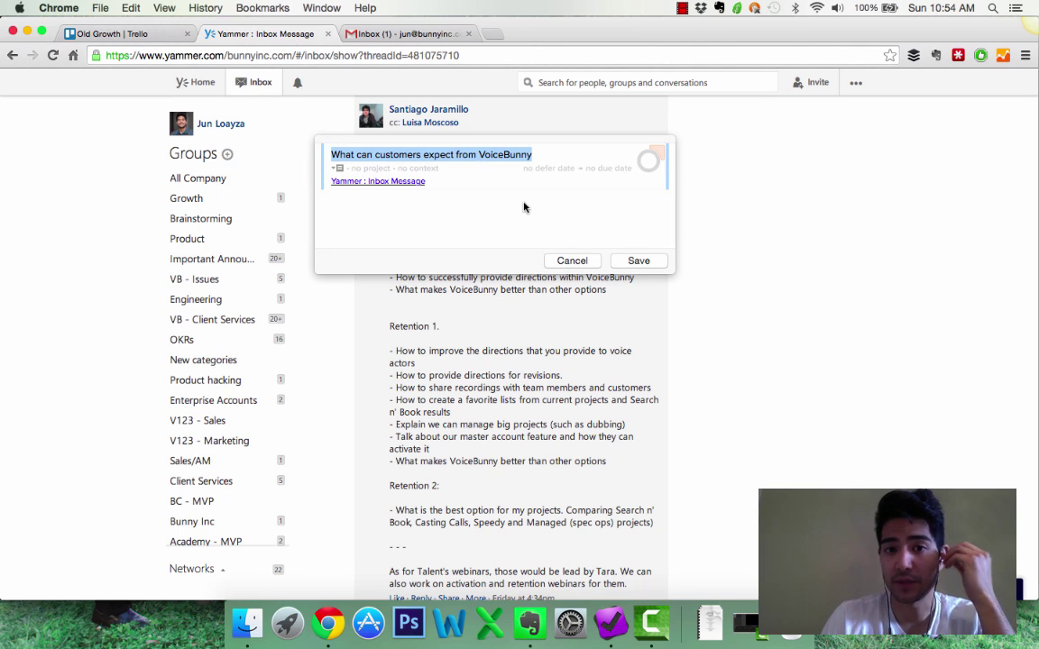
text(Follow up with Santiago about activationo webinar)
click(511, 155)
key(BackSpace)
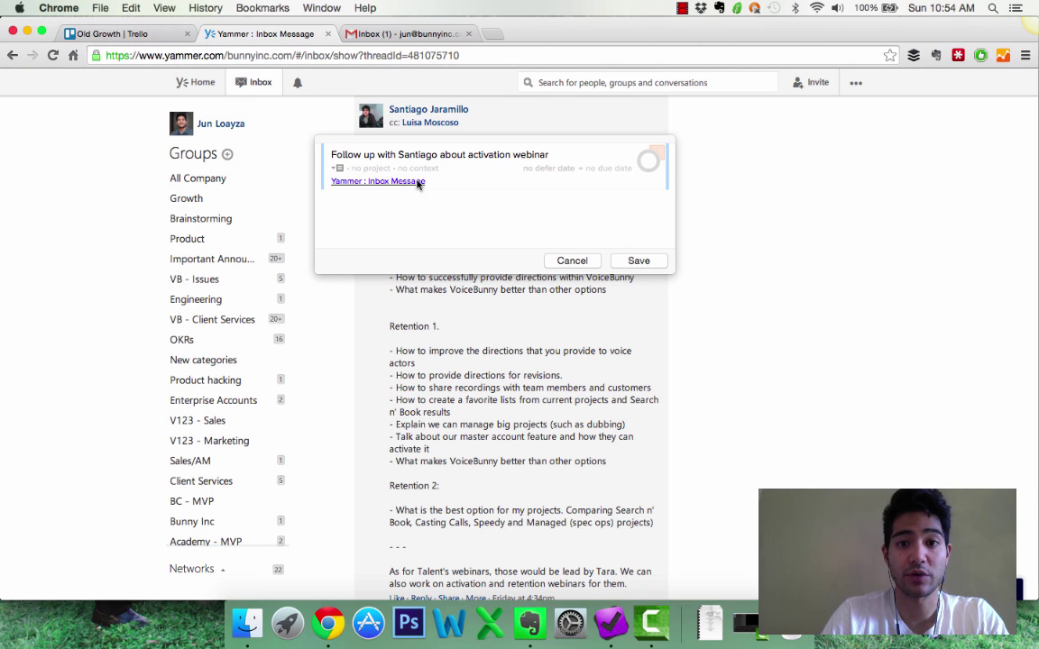
- Copy the whole Retention webinars message into the item's note below the message link
click(443, 184)
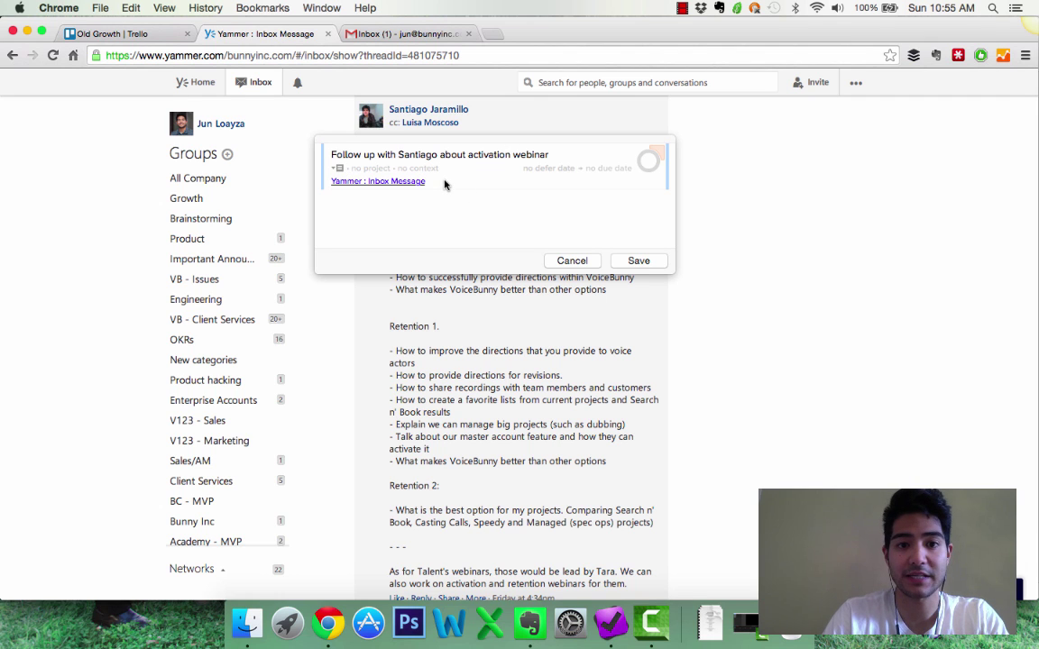
key(Return)
drag(487, 137, 700, 56)
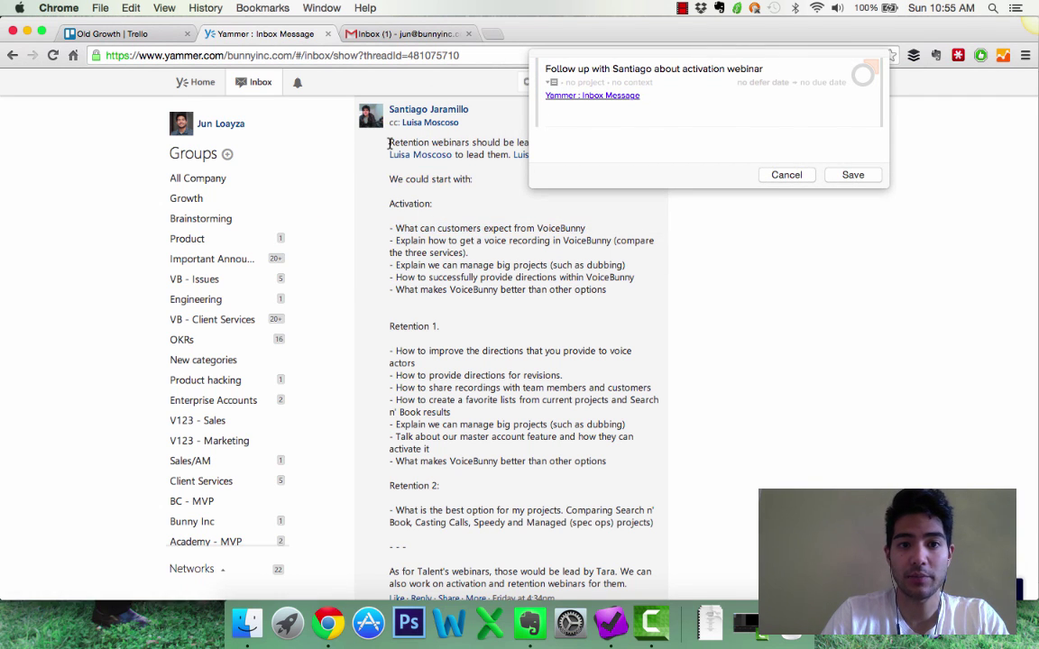
drag(359, 144, 641, 470)
click(617, 116)
key(cmd+v)
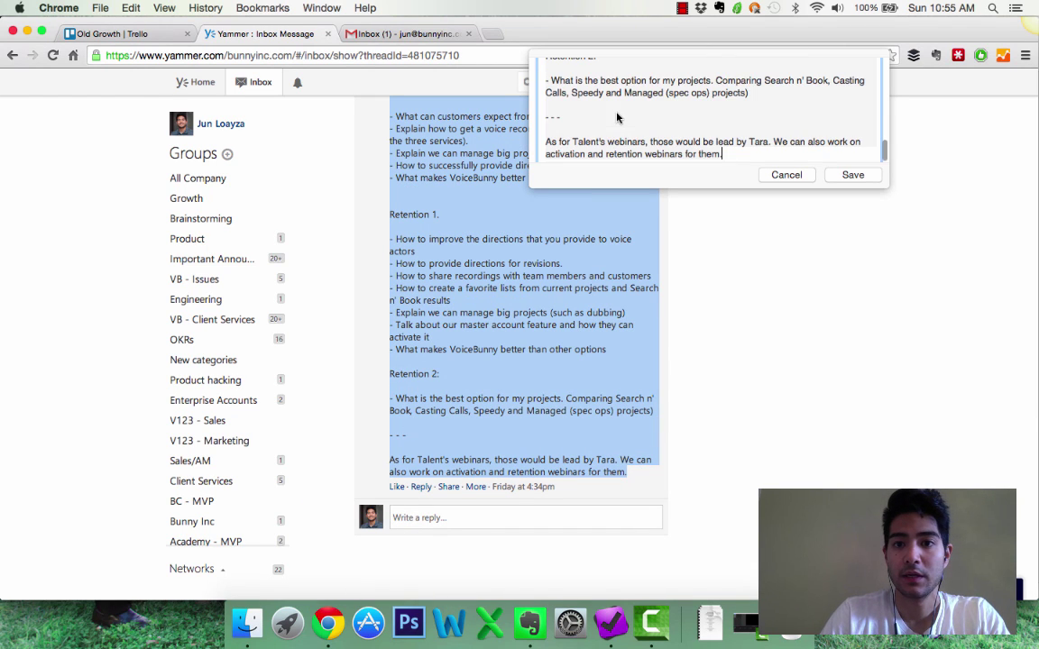
scroll(788, 108, up, 10)
scroll(776, 90, down, 1)
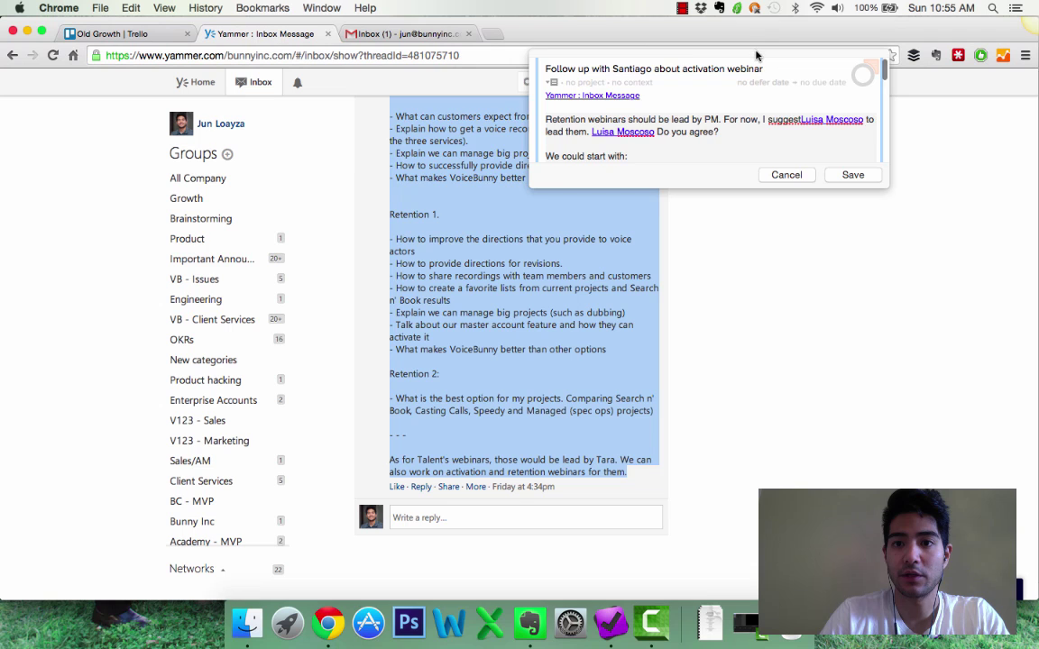
drag(755, 52, 572, 114)
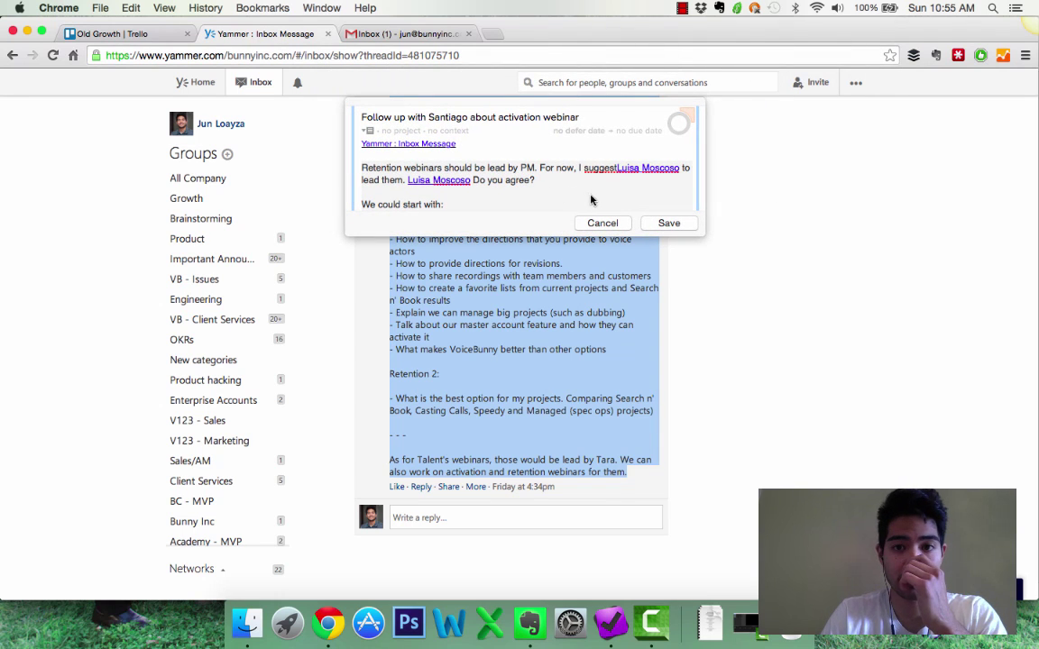
- Defer the item to Monday, give it the VoiceBunny context, and save it
click(578, 134)
text(Monday)
key(Return)
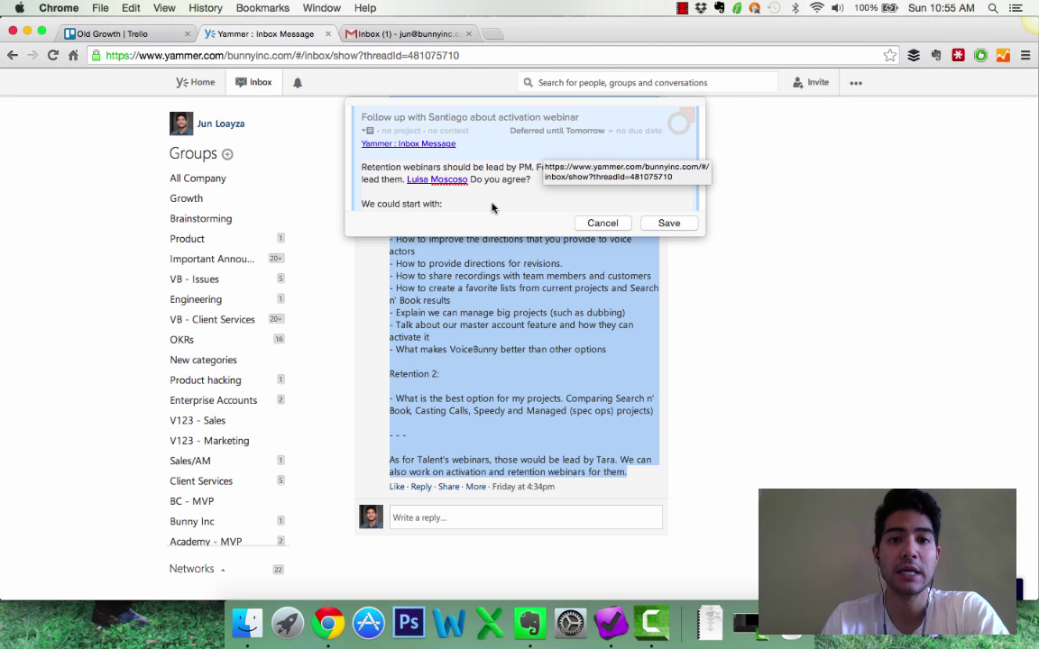
click(453, 135)
text(Voi)
click(417, 144)
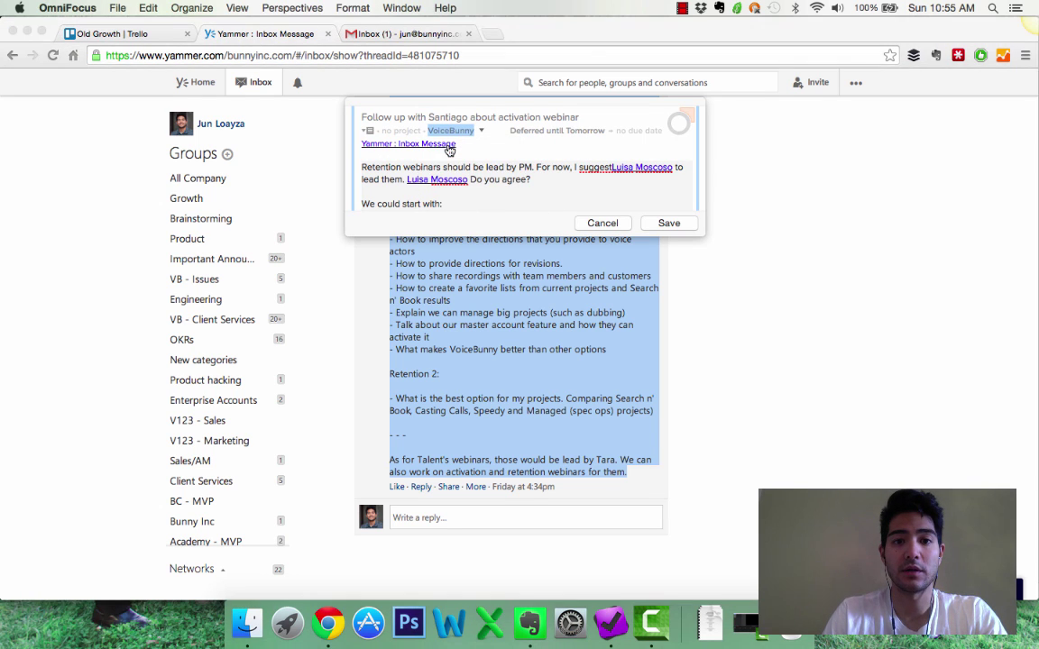
click(542, 191)
click(668, 225)
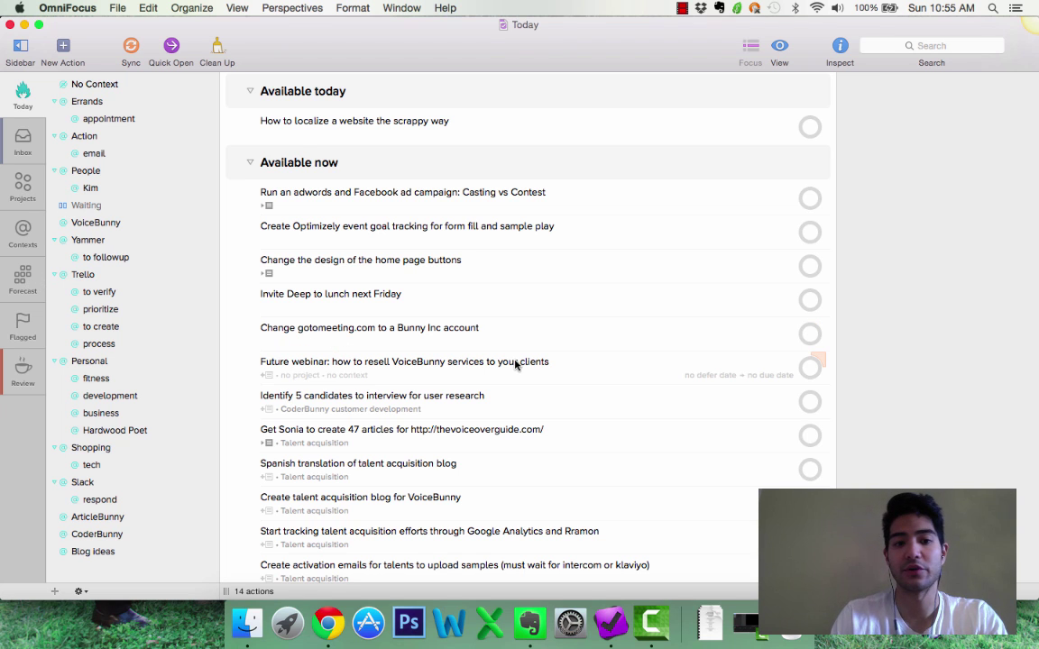
- Back in Chrome, clear the thread selection, return to the all-read Yammer inbox, then switch to the Trello tab
key(super+Tab)
click(689, 297)
scroll(690, 299, up, 3)
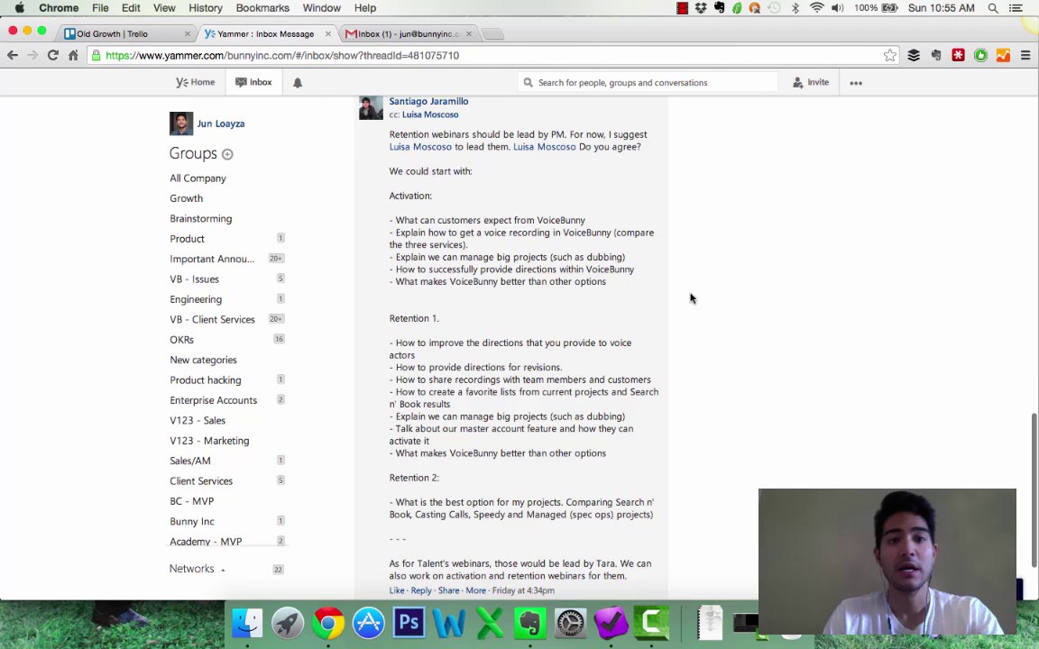
scroll(691, 299, up, 3)
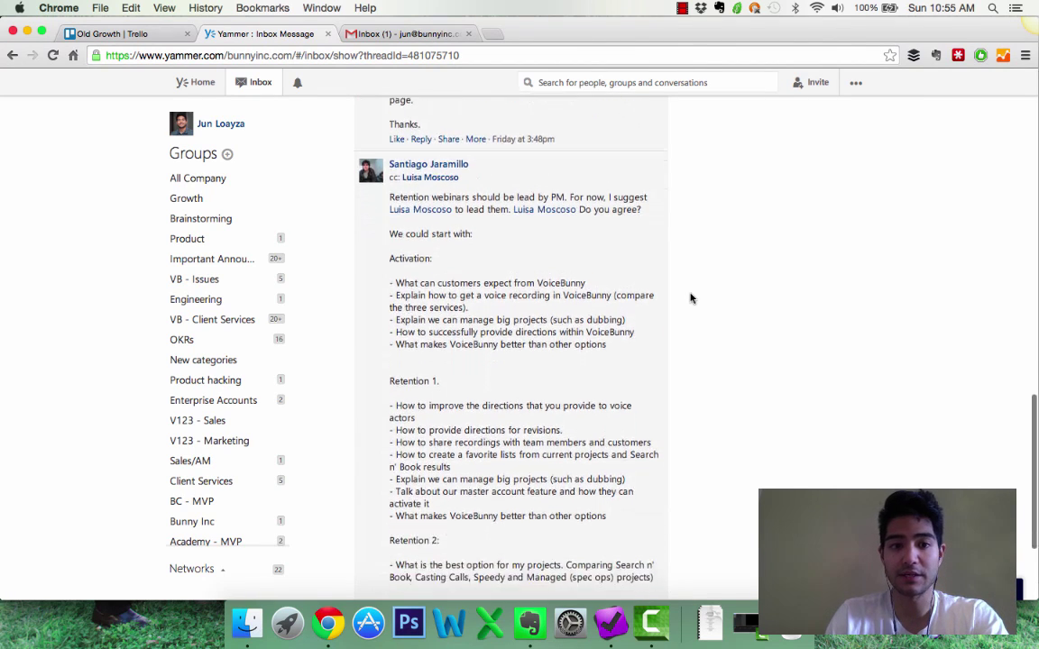
scroll(691, 298, down, 2)
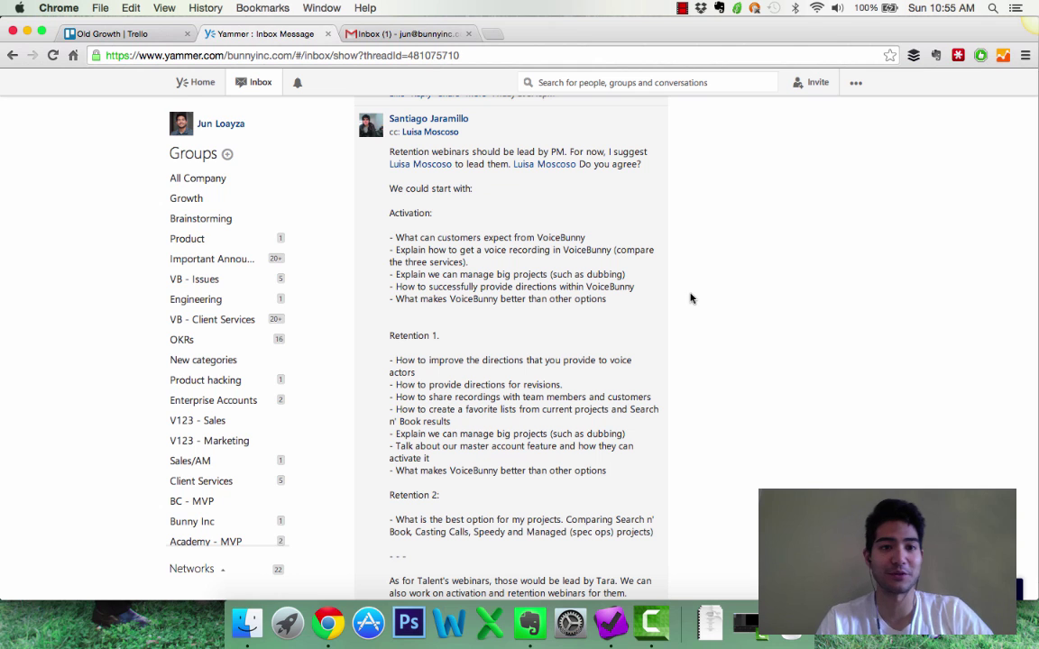
click(254, 82)
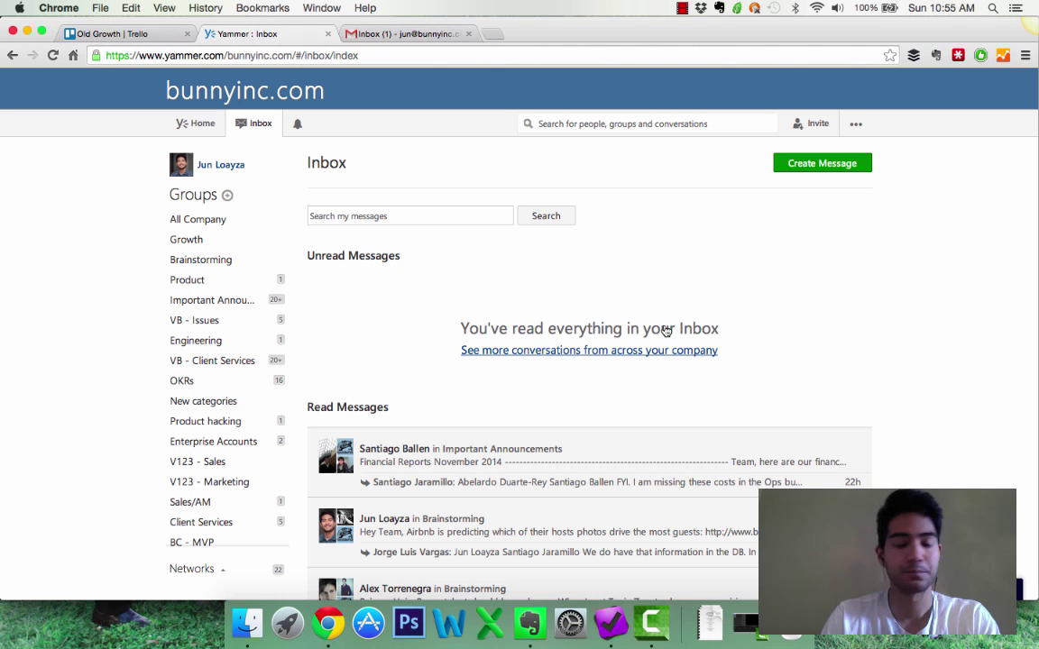
key(ctrl+shift+Tab)
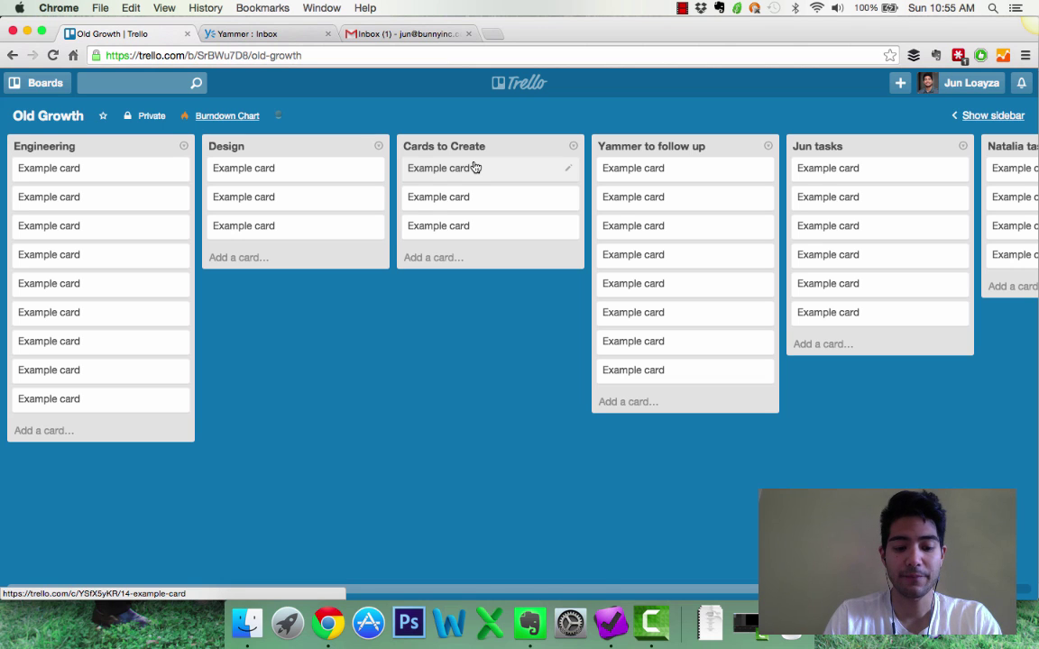
- Draft a Quick Entry item 'Optimizely integration and GA revenue tracking' with context Trello : to create
key(ctrl+alt+space)
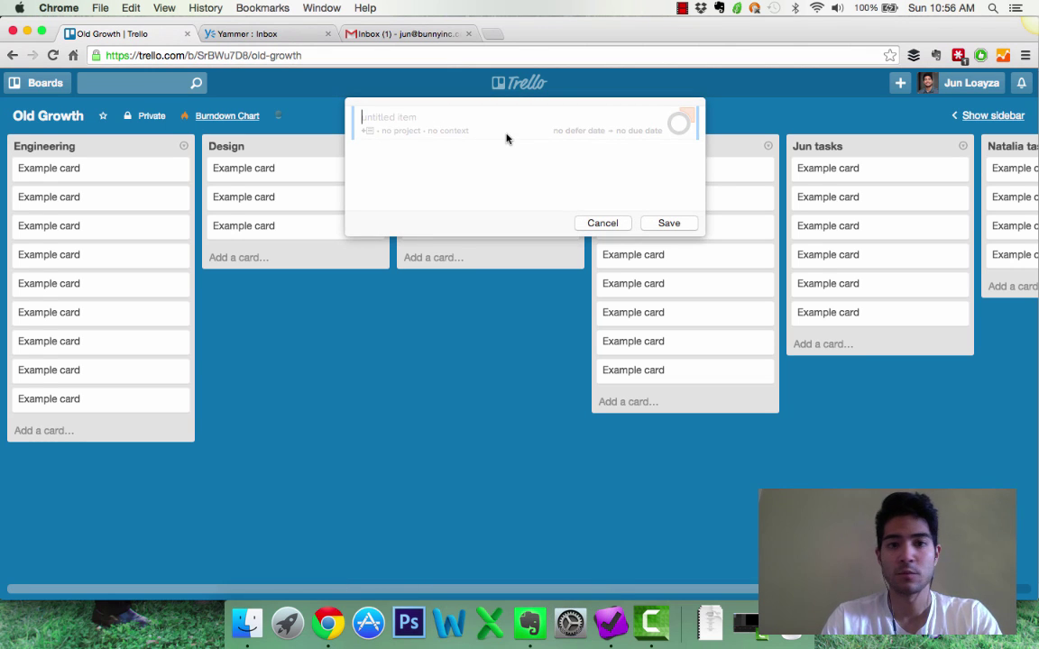
text(Opt)
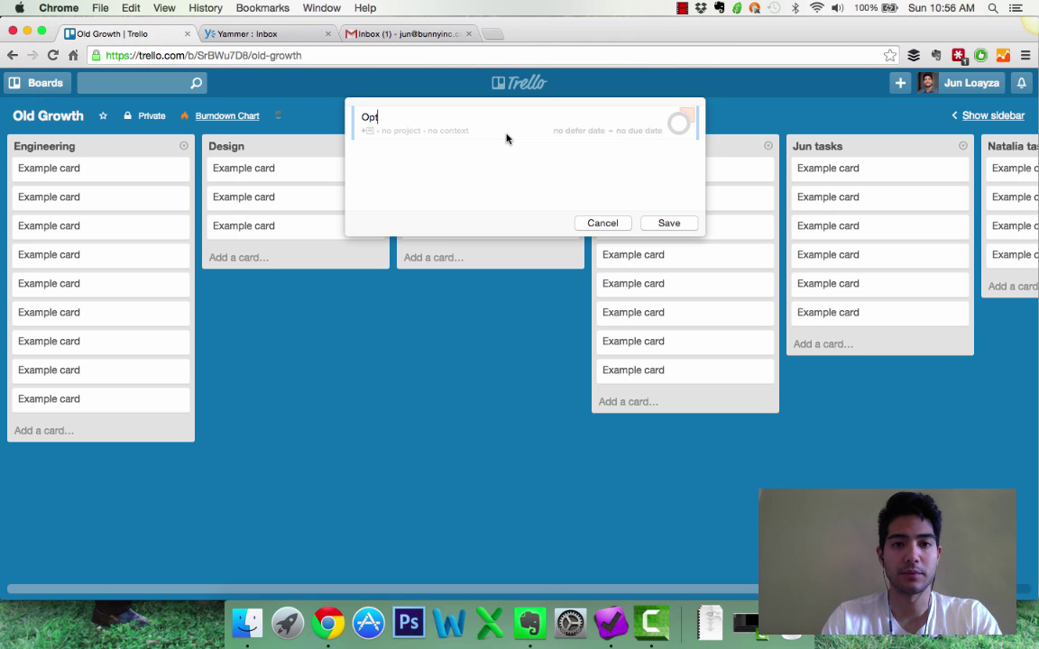
text(imizely integration and GA revenue tracking)
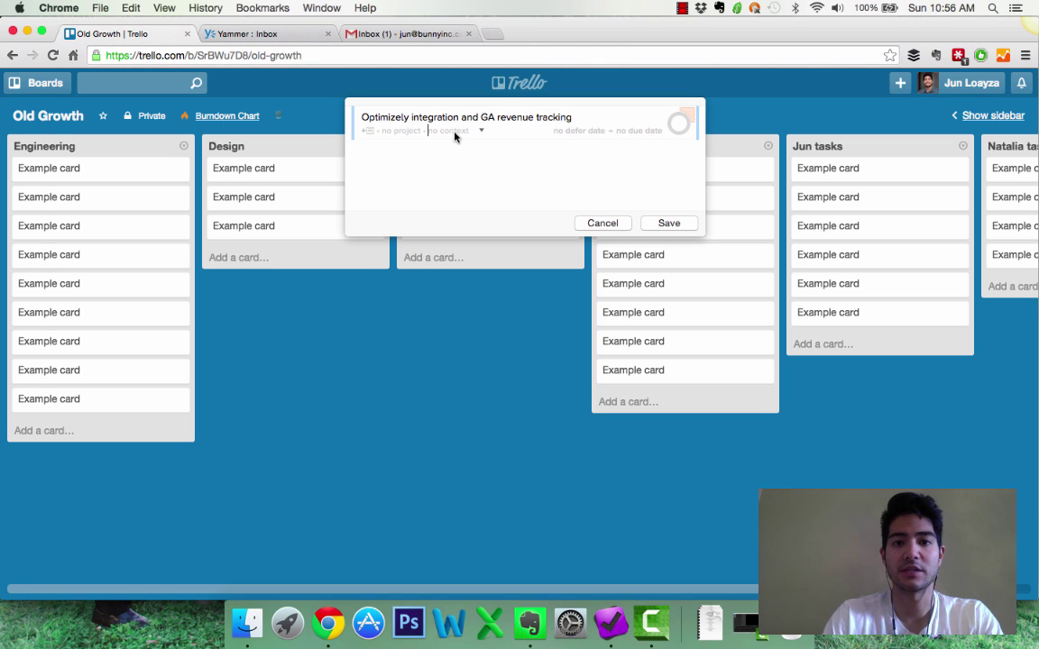
text(to)
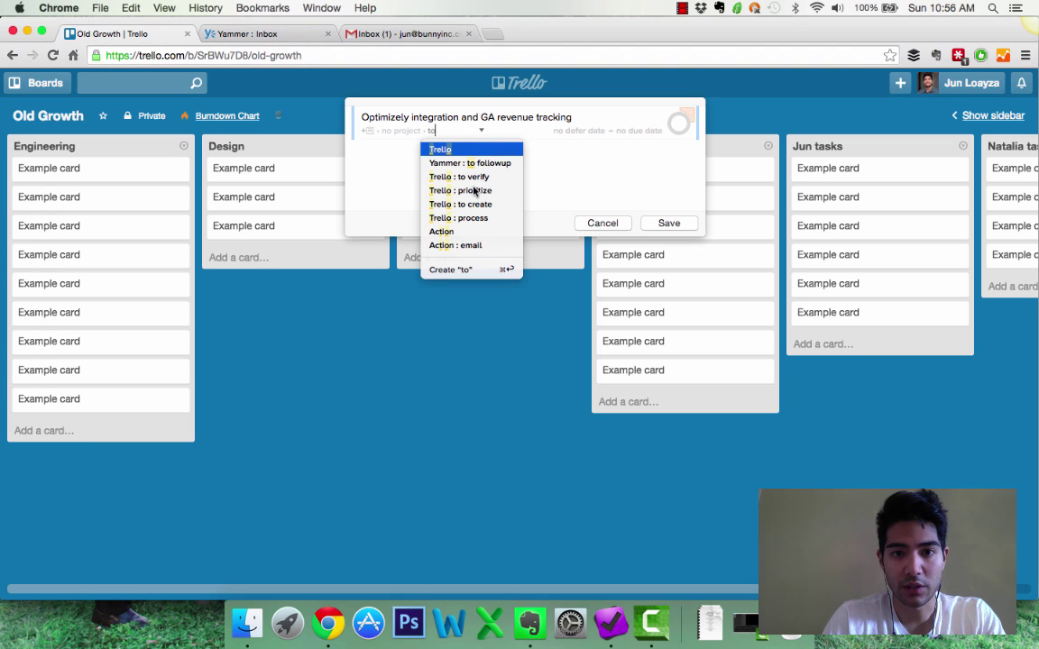
click(471, 205)
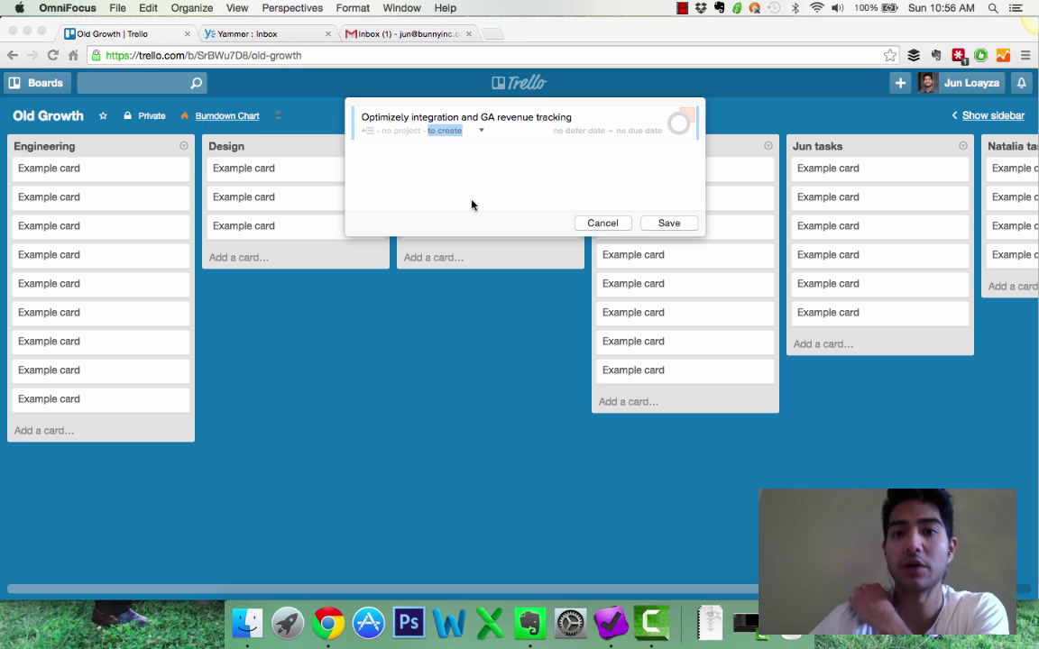
- Cancel the drafted item and archive the Cards to Create list on the Old Growth board
click(601, 224)
key(super+Tab)
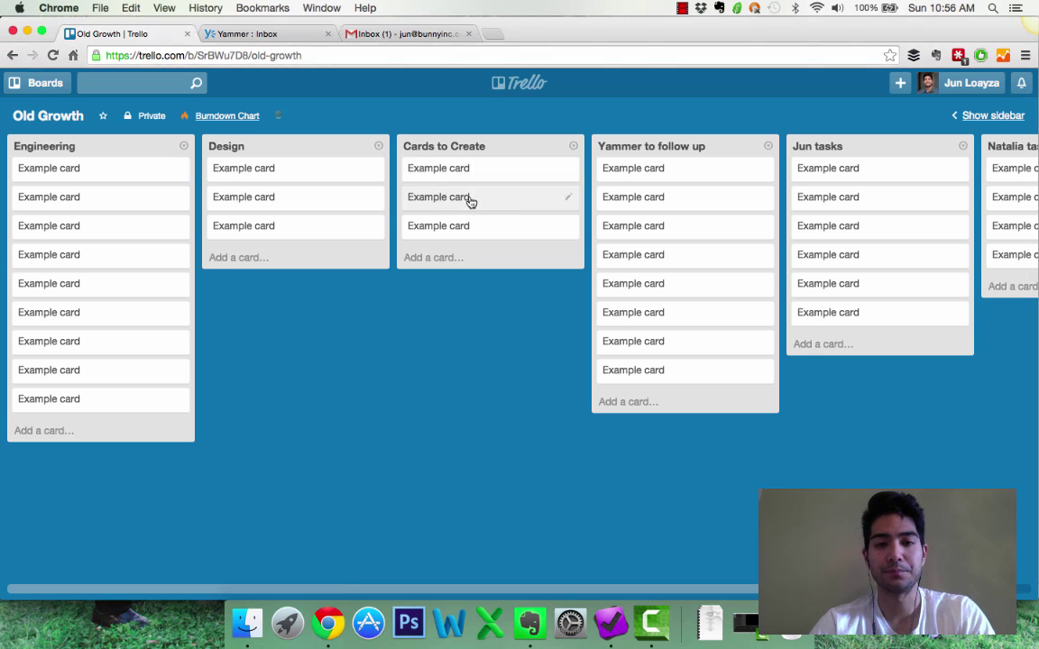
click(574, 148)
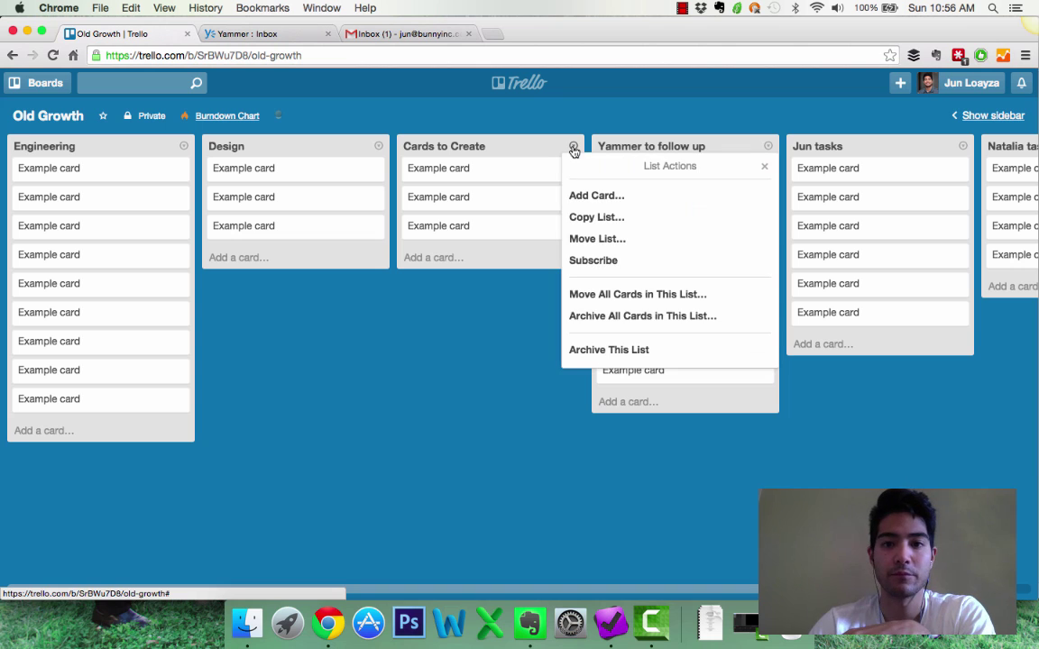
click(634, 351)
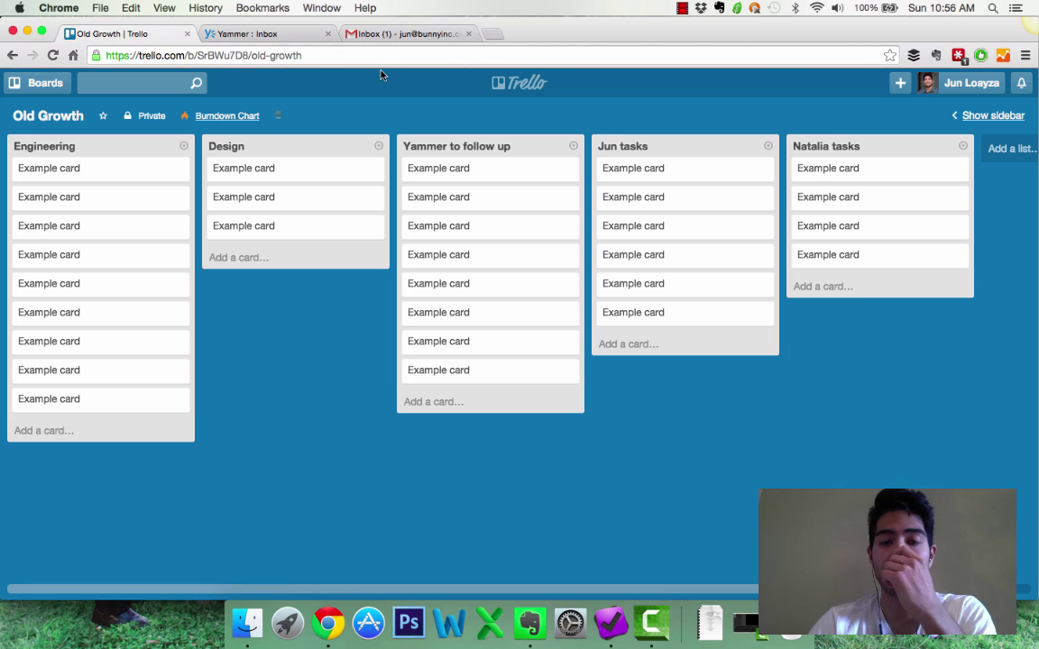
- Select the Airbnb prediction sentence in the Yammer Brainstorming group post
click(259, 35)
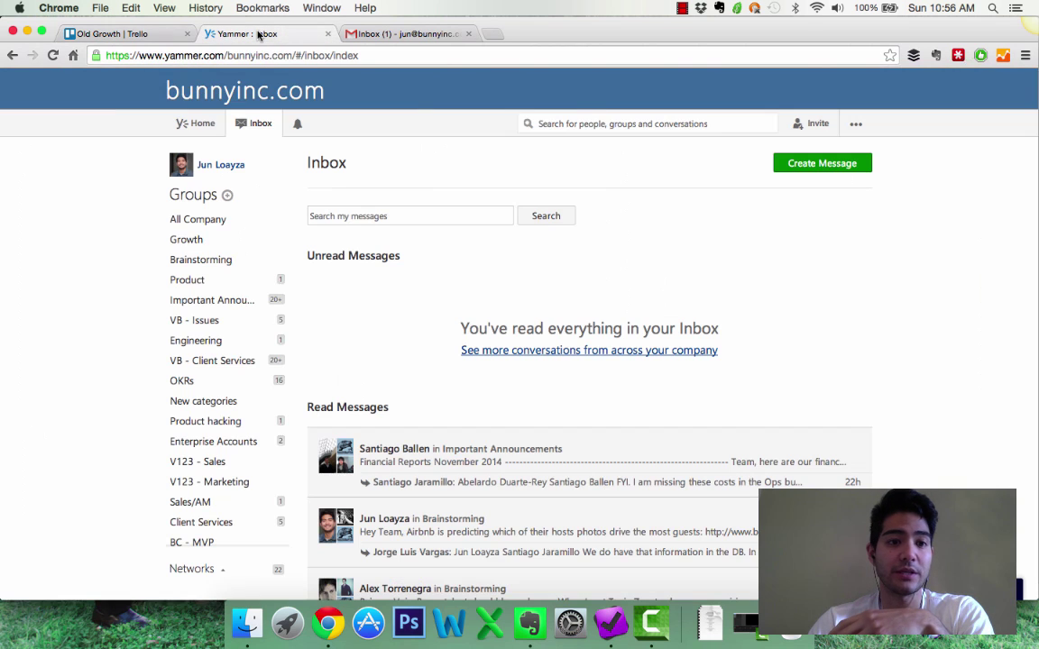
click(225, 260)
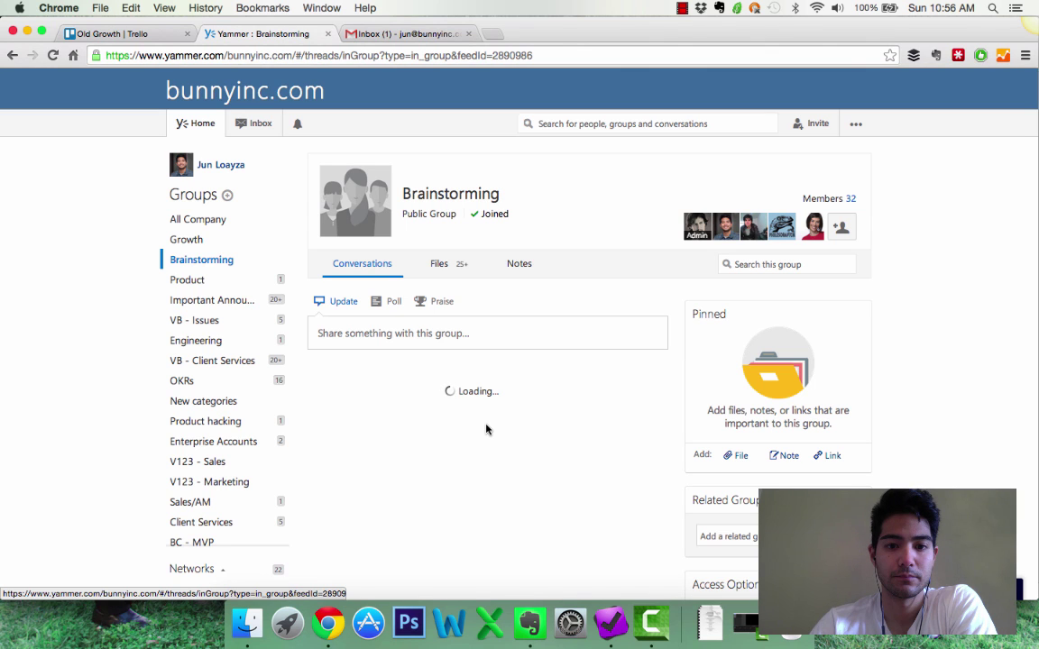
scroll(486, 429, down, 3)
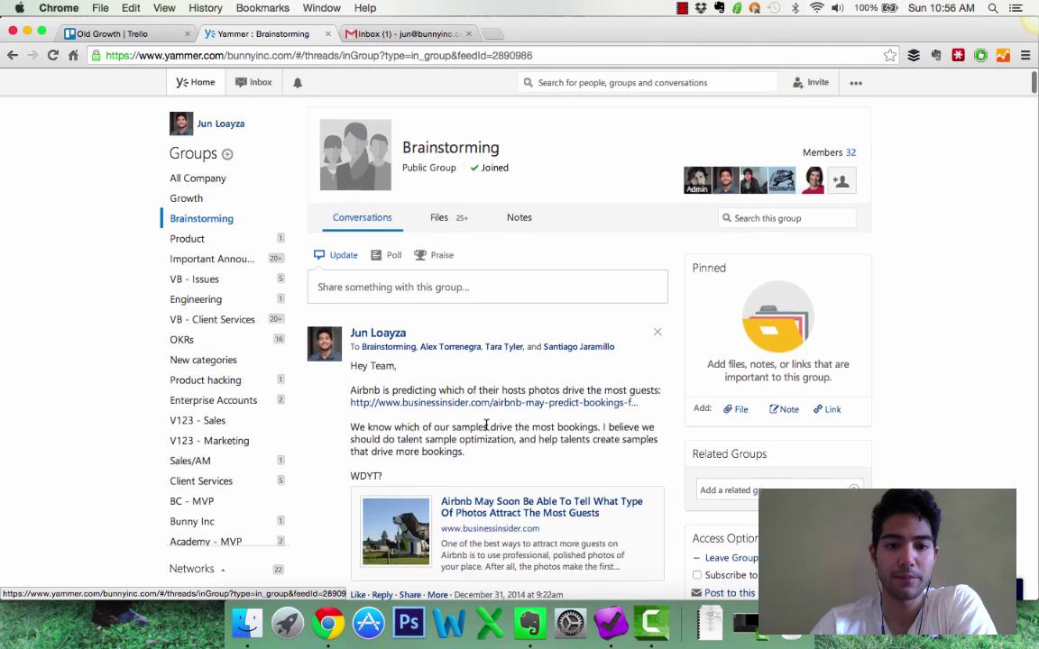
scroll(486, 429, down, 2)
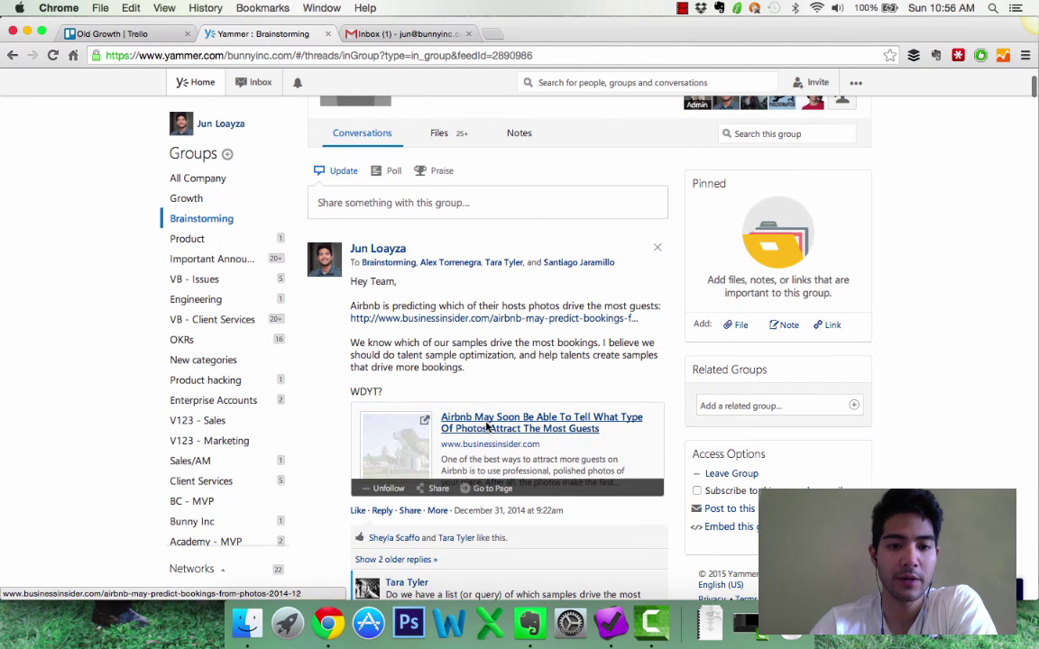
drag(350, 306, 665, 308)
- Capture the sentence as a to followup task deferred to next week, then cancel it
key(ctrl+alt+space)
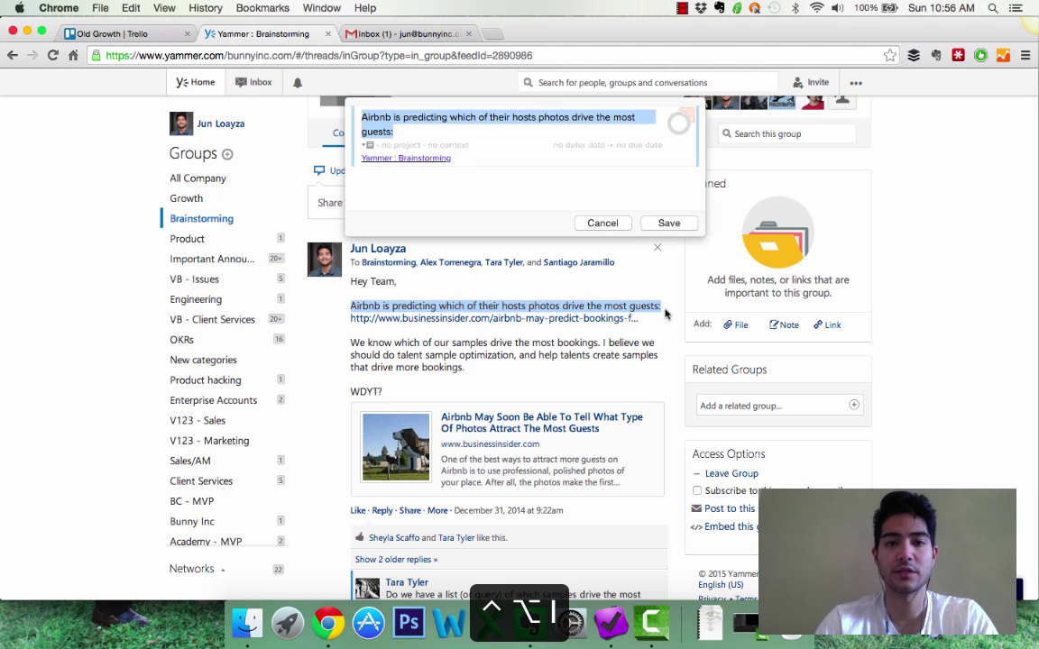
click(455, 148)
text(to)
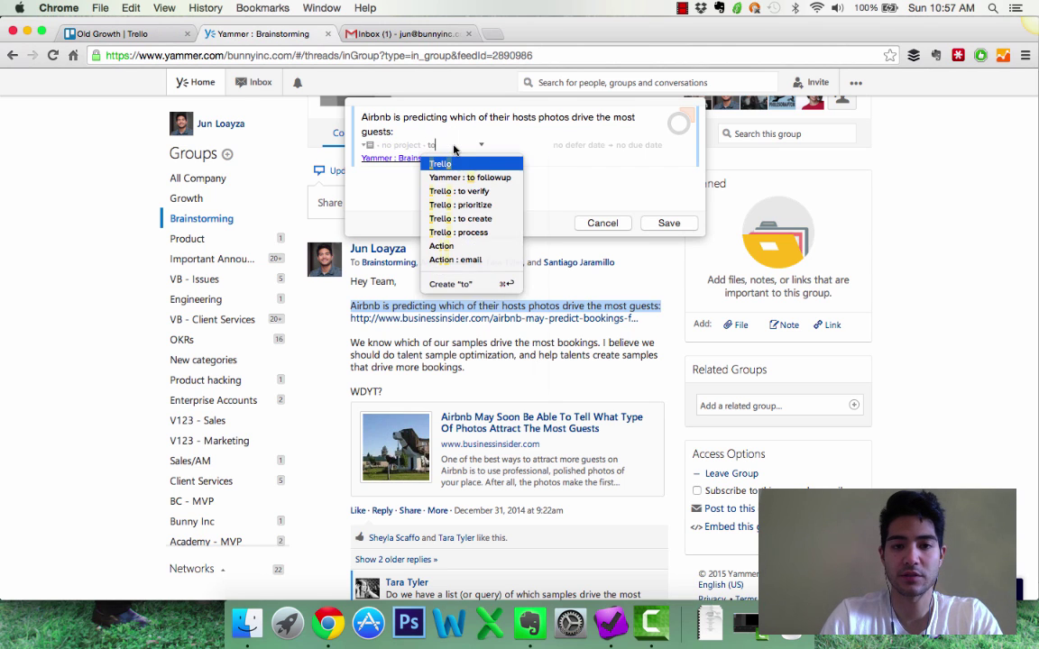
text( fo)
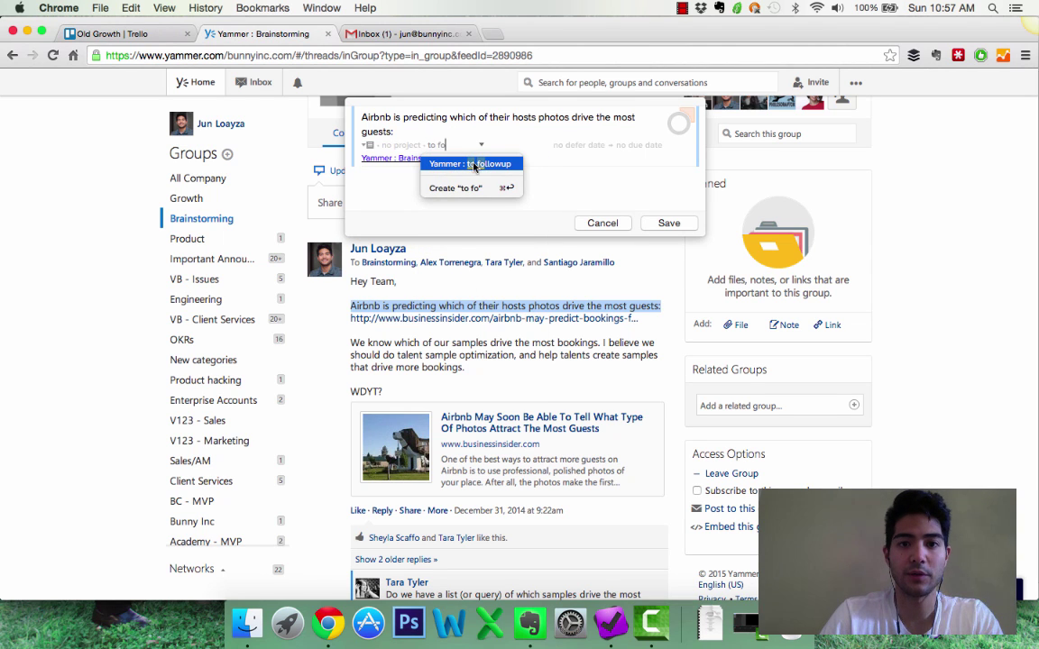
key(Return)
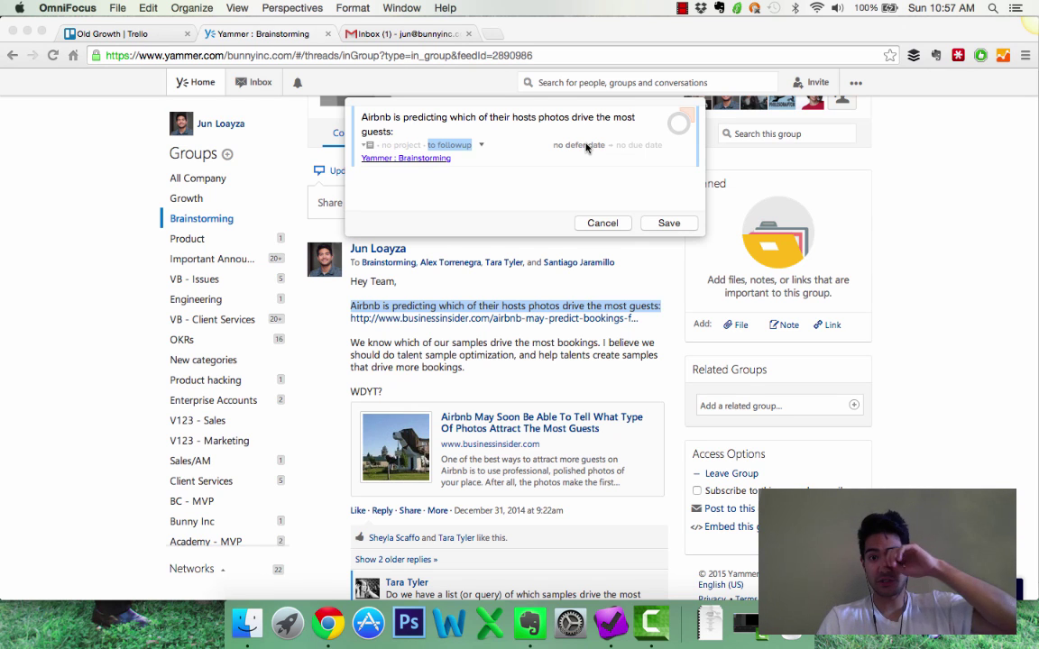
click(581, 145)
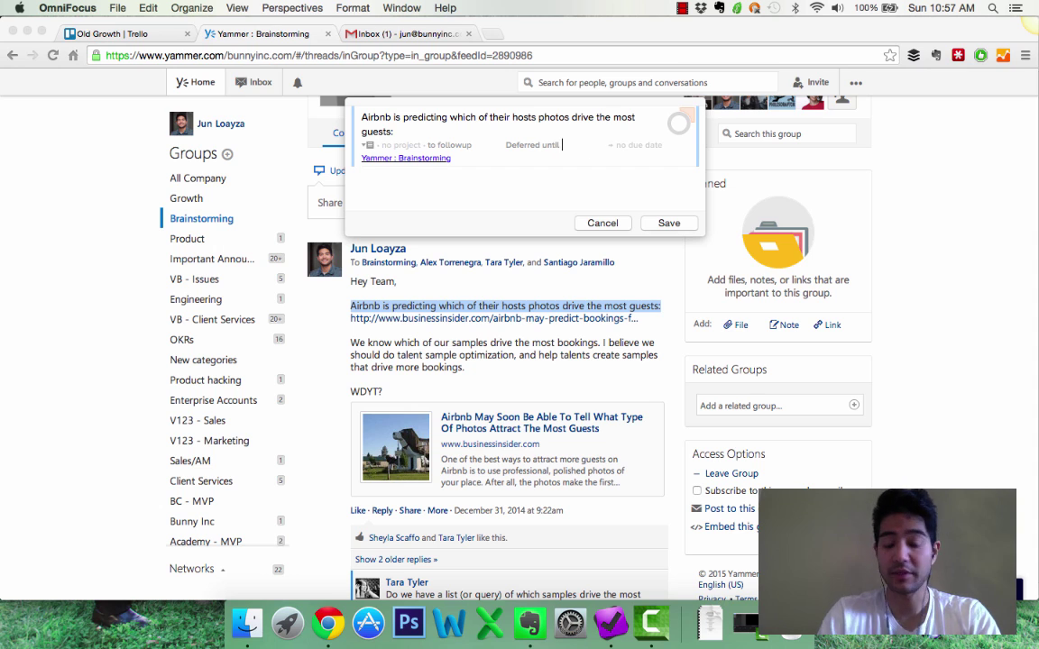
text(next week)
key(Tab)
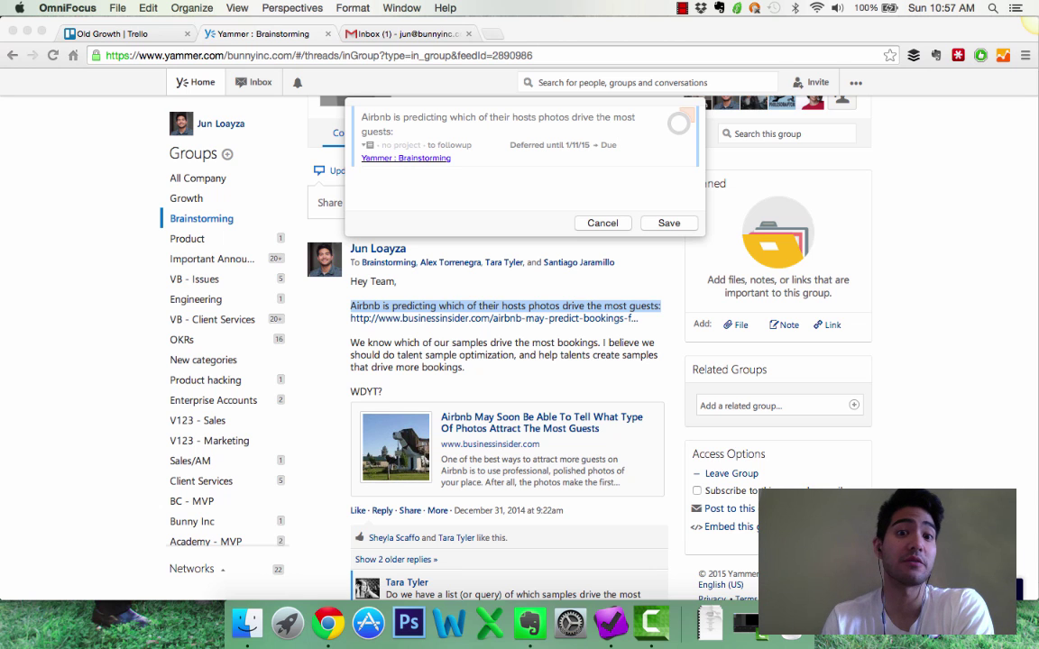
click(602, 223)
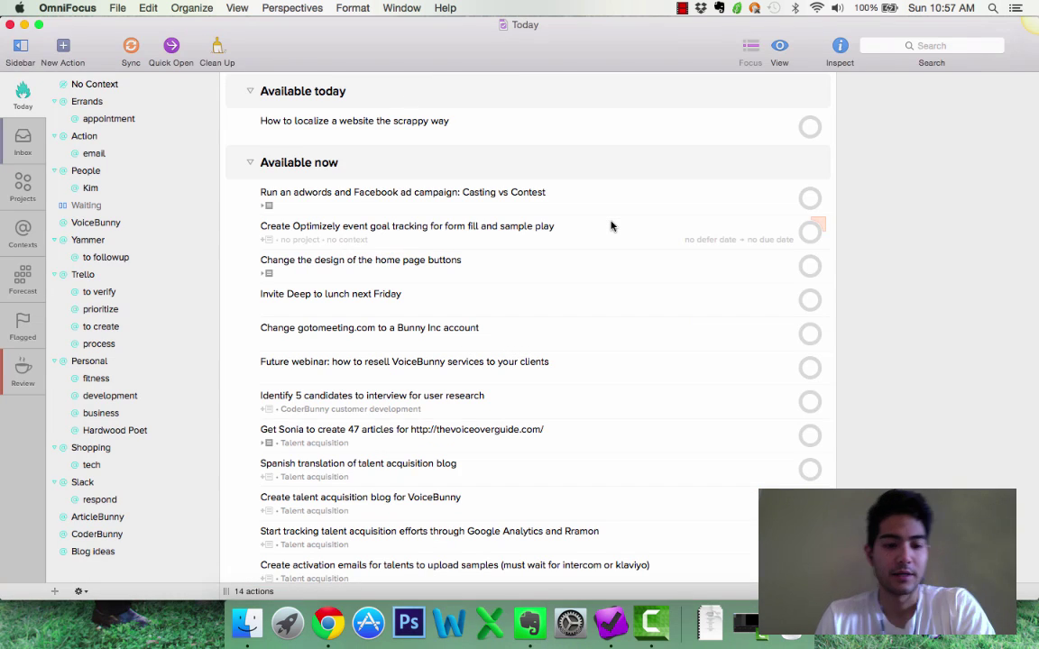
- Clear the highlighted Airbnb sentence in the Yammer post
key(super+Tab)
click(674, 227)
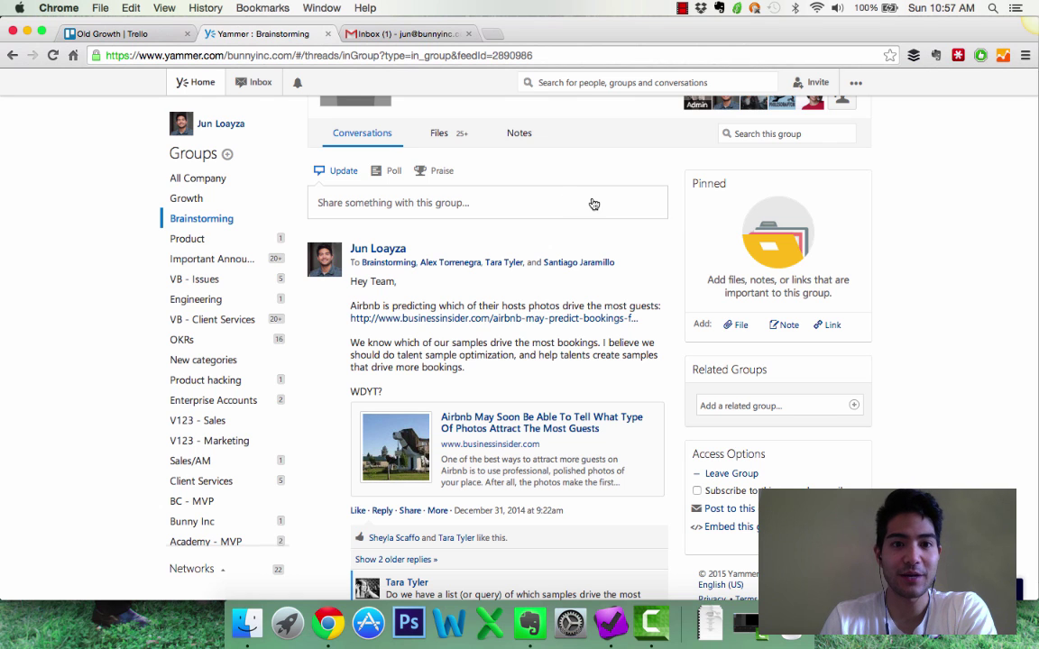
scroll(564, 194, up, 3)
- Archive the Yammer to follow up list and both personal task lists on the Old Growth board
click(150, 33)
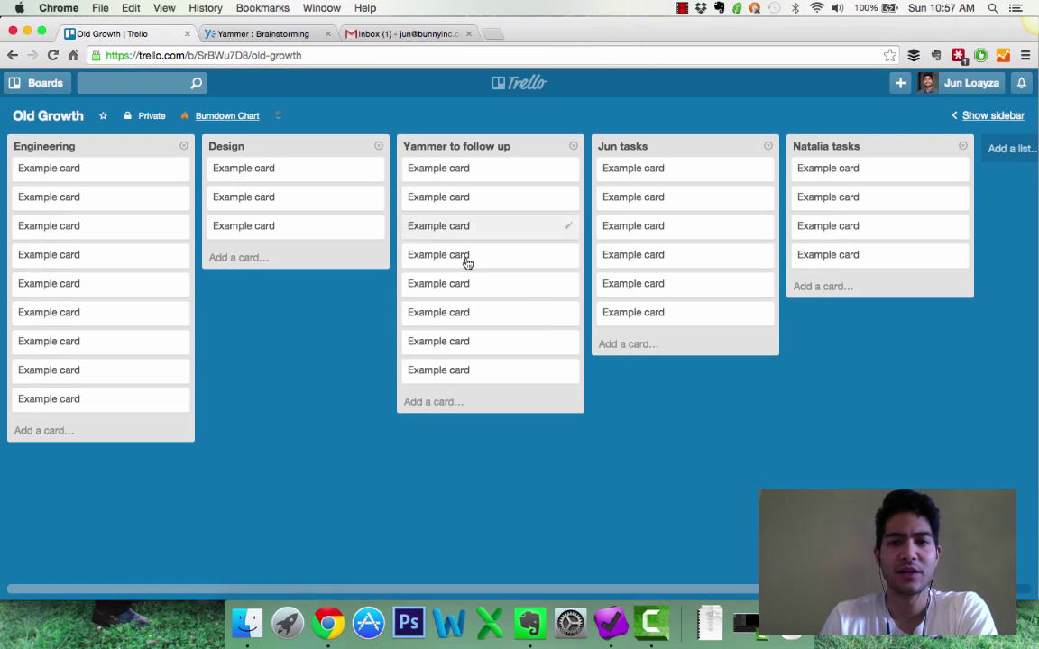
click(573, 145)
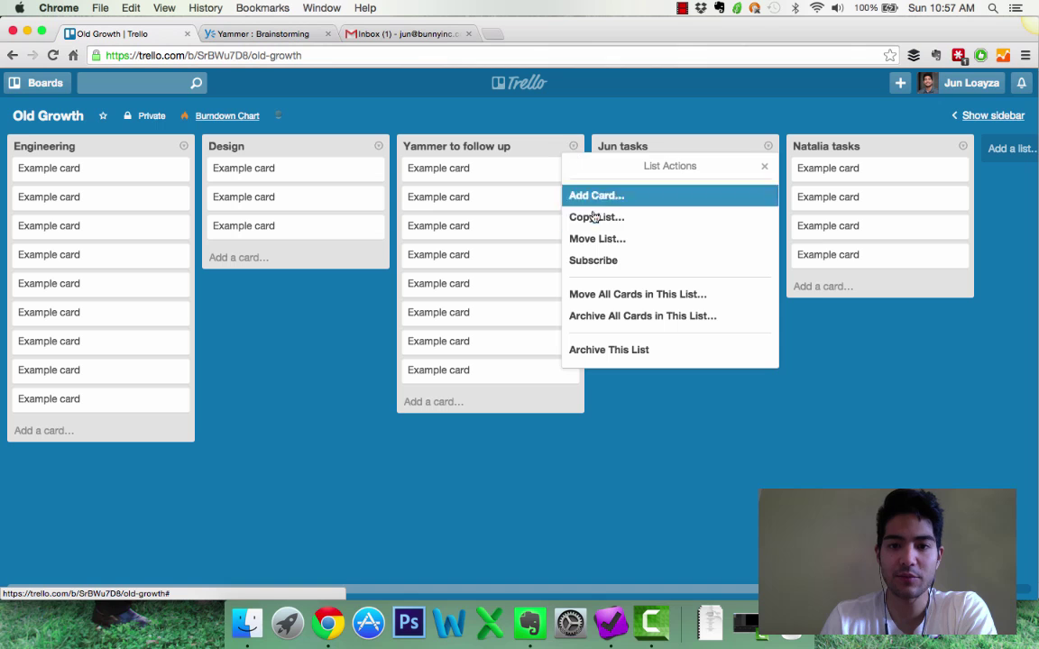
click(606, 350)
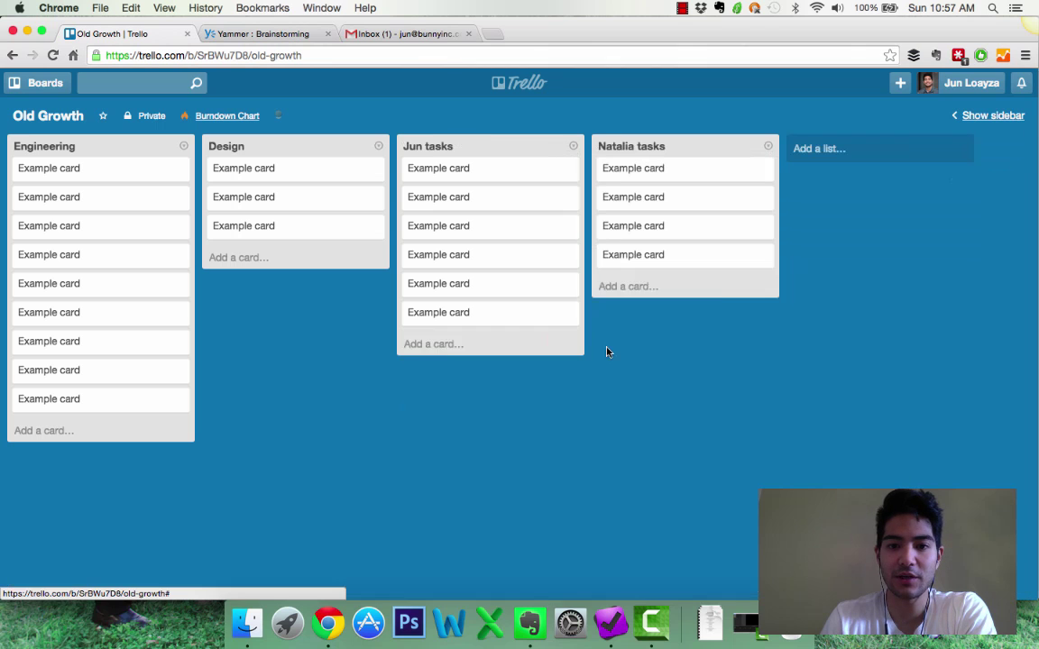
click(571, 148)
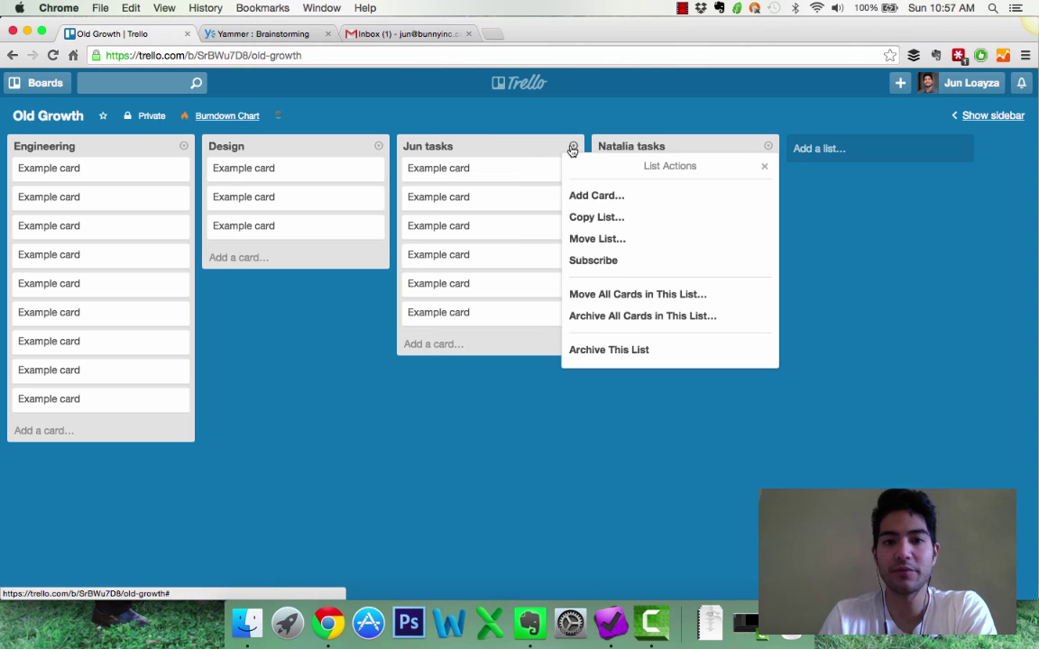
click(621, 350)
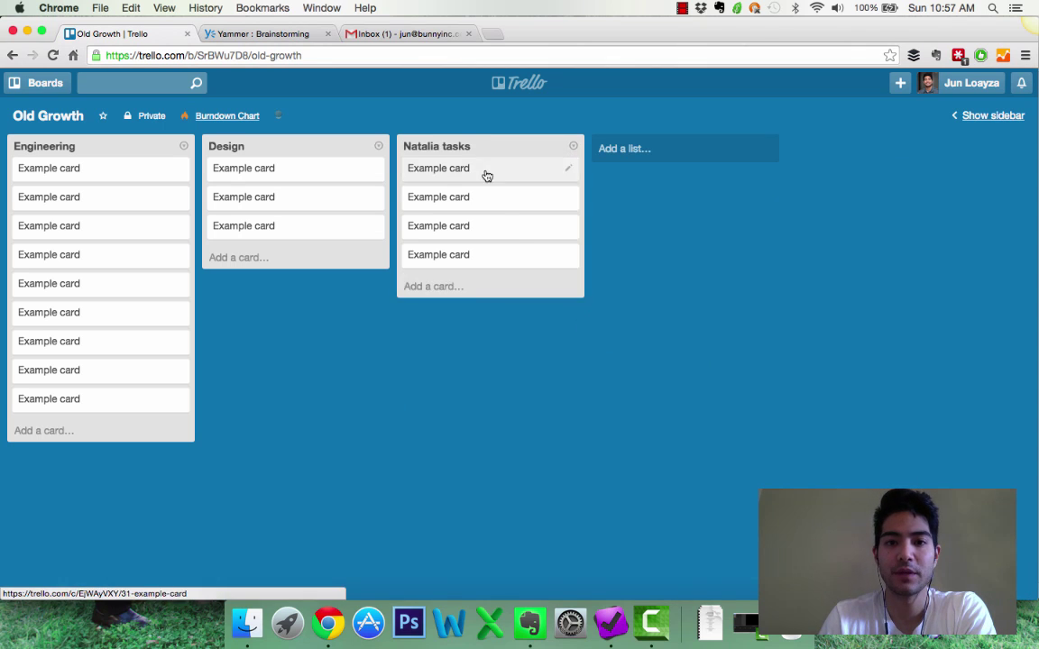
click(573, 148)
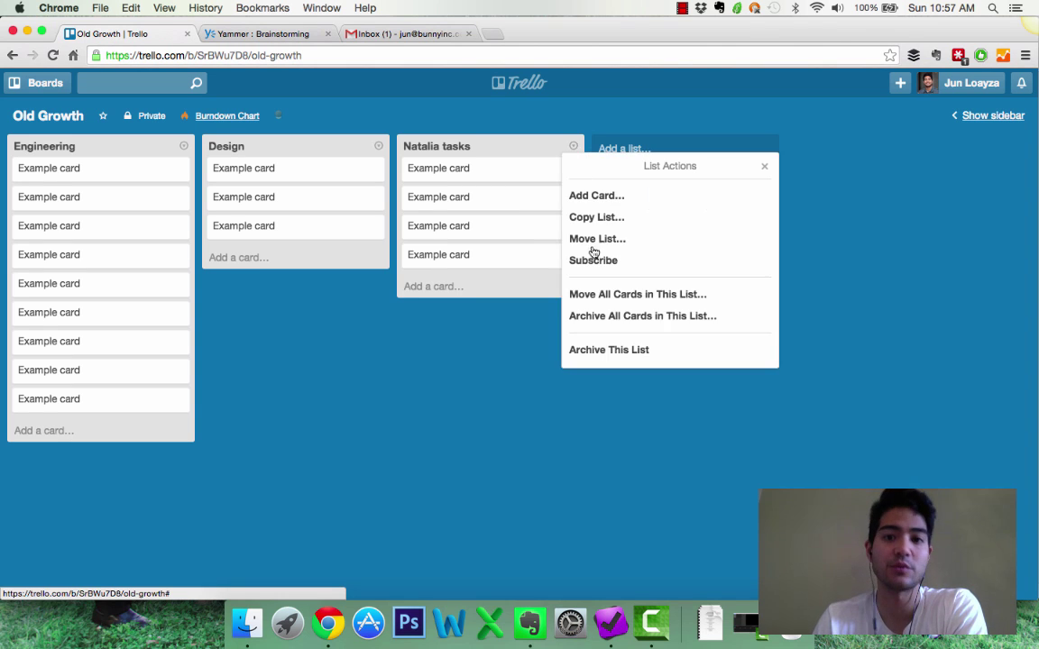
click(619, 354)
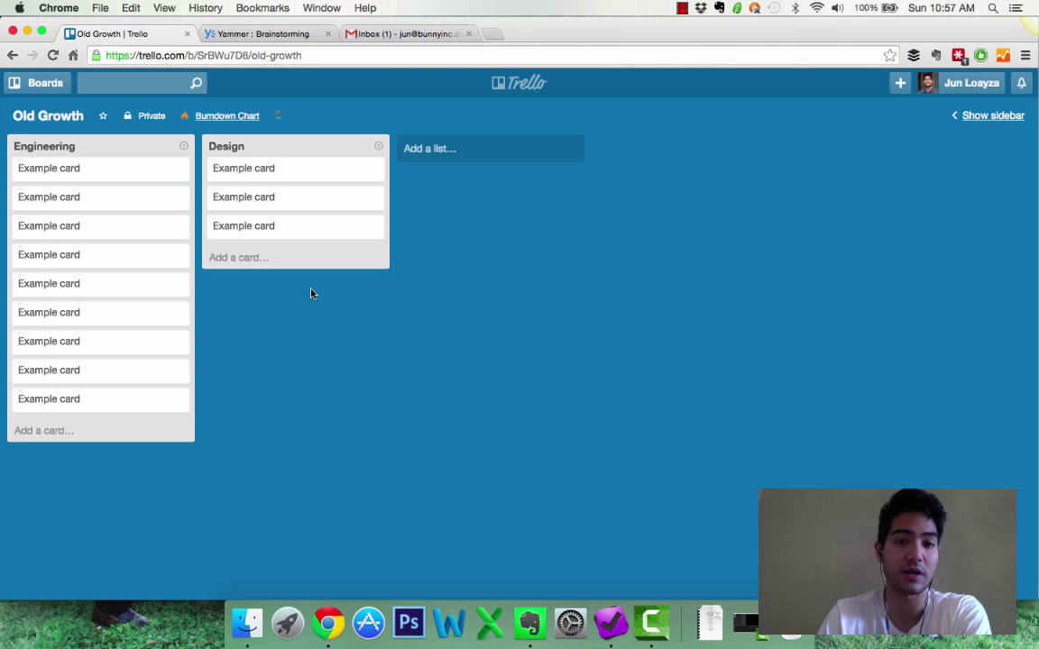
- Open the VoiceBunny thread about embedding the VO search database from Gmail's Primary inbox
click(376, 36)
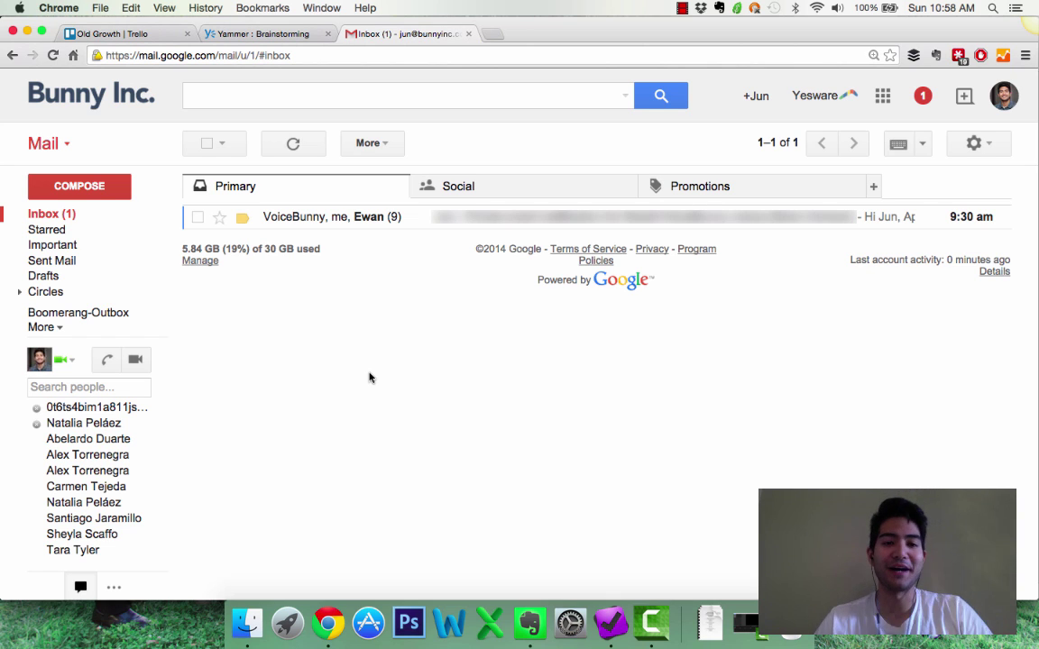
click(468, 217)
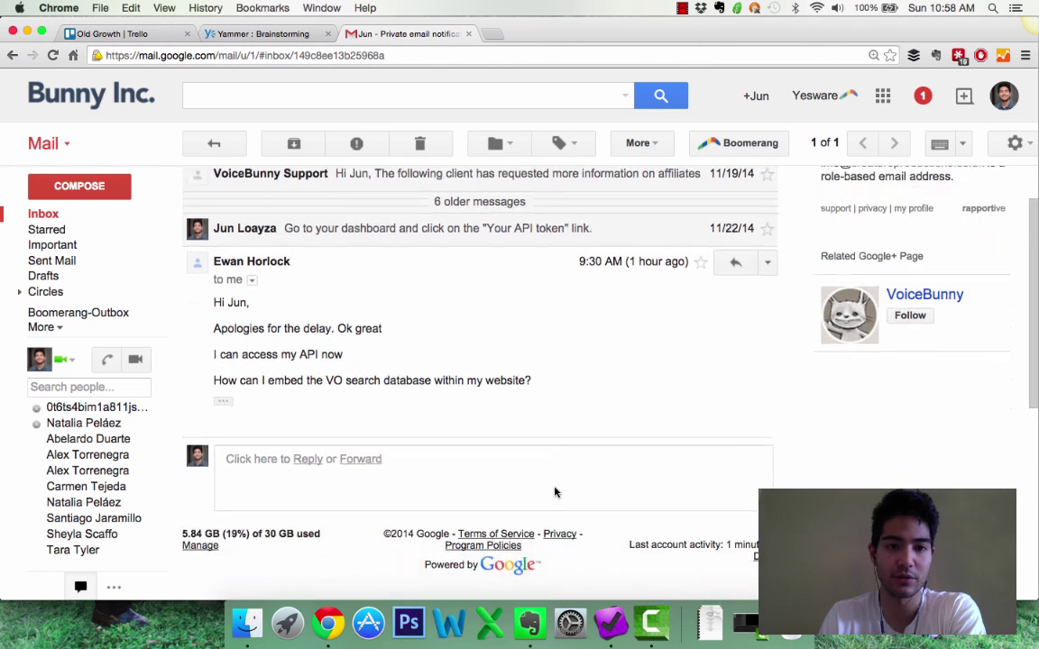
scroll(554, 490, up, 3)
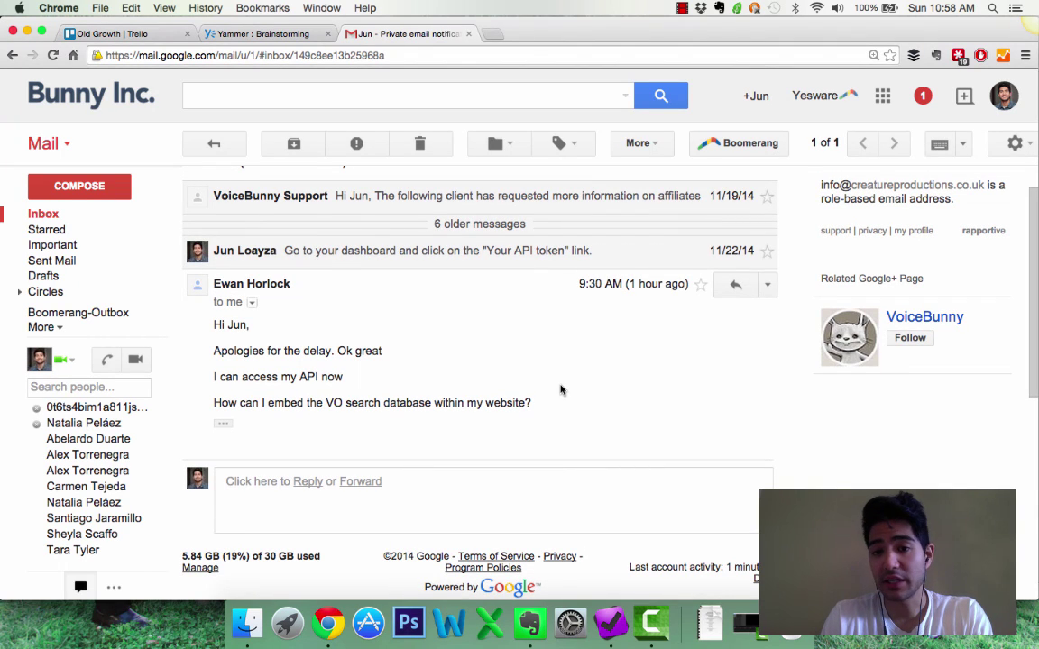
- Address the forward to the suggested recipient, paste the prepared content, and pop out the draft
text(r)
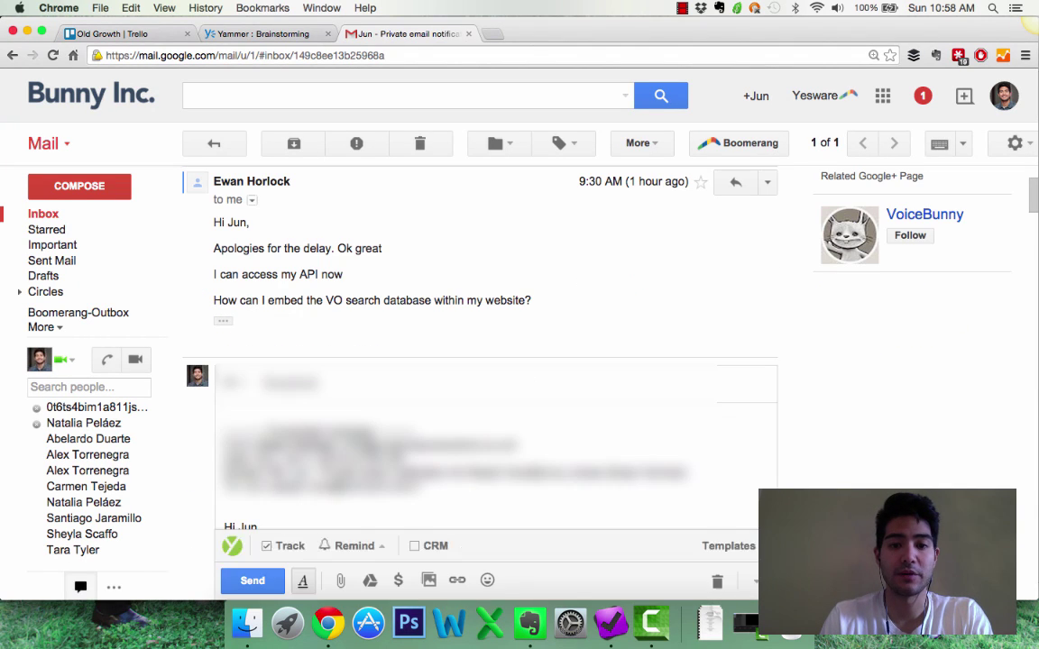
text(jun)
key(Return)
click(478, 413)
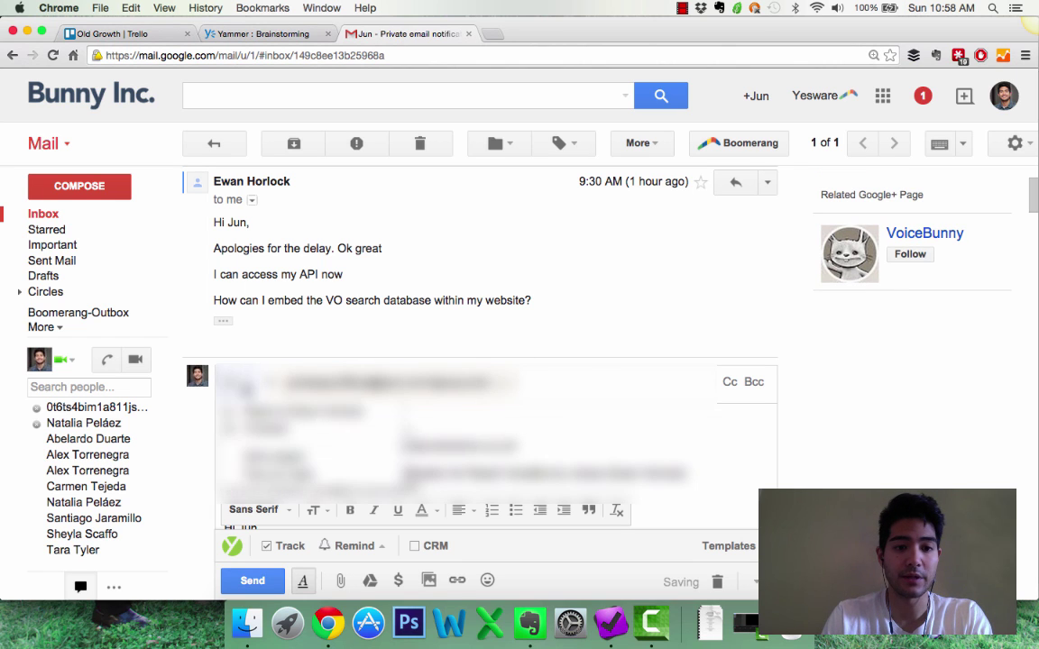
key(ctrl+v)
click(274, 454)
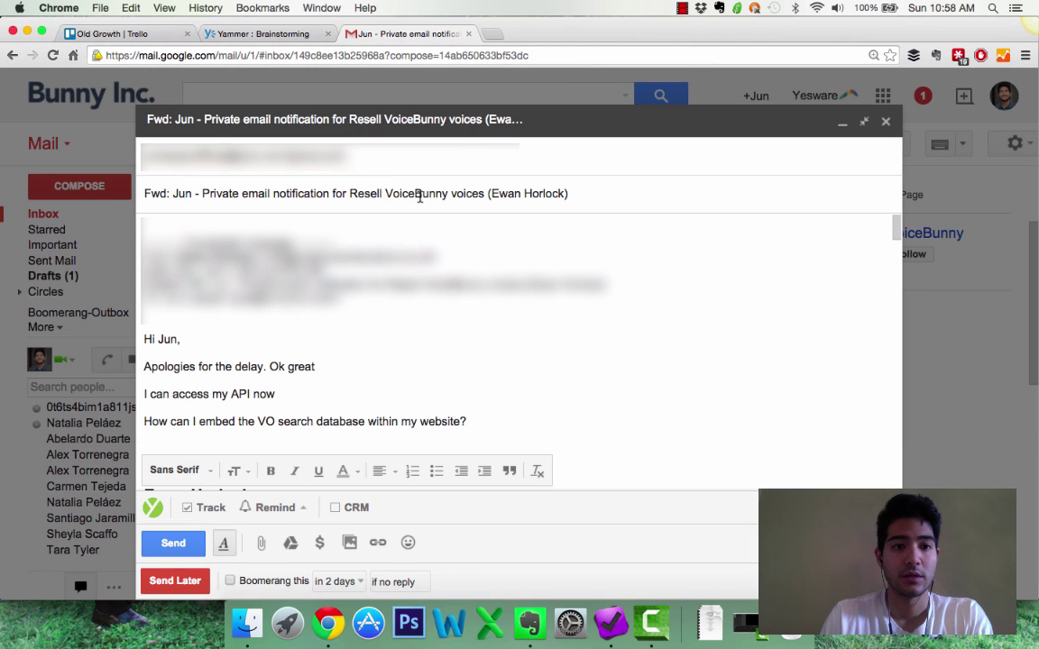
- Change the subject to 'Respond to Ewan about VoiceBunny API integration' and send the forward
triple_click(419, 194)
key(BackSpace)
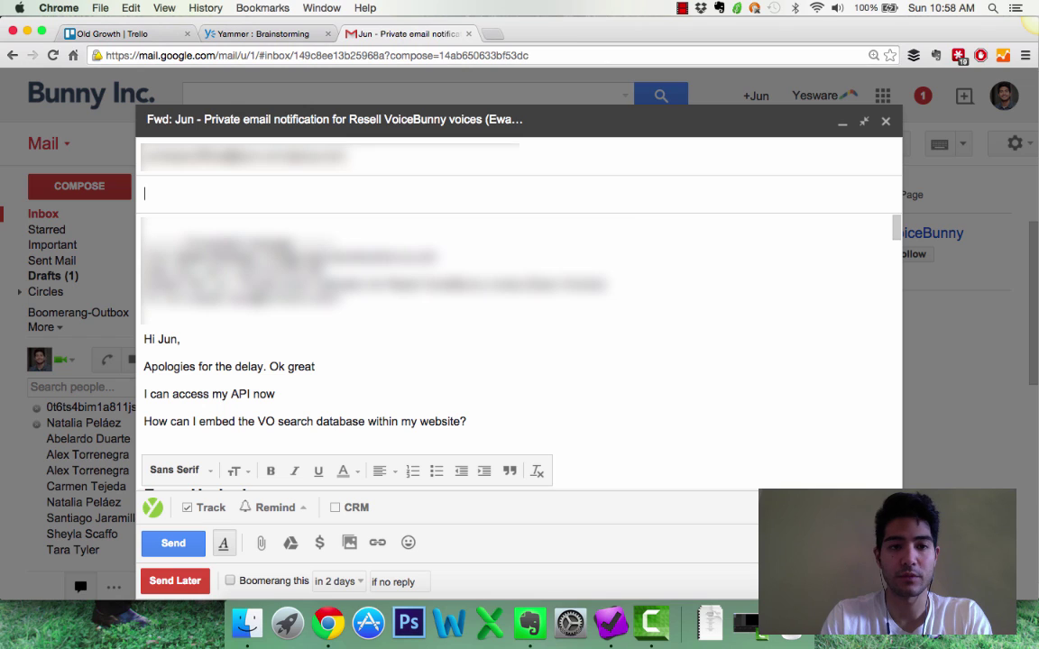
text(Follow up wit)
key(ctrl+a)
text(Respond to Esan)
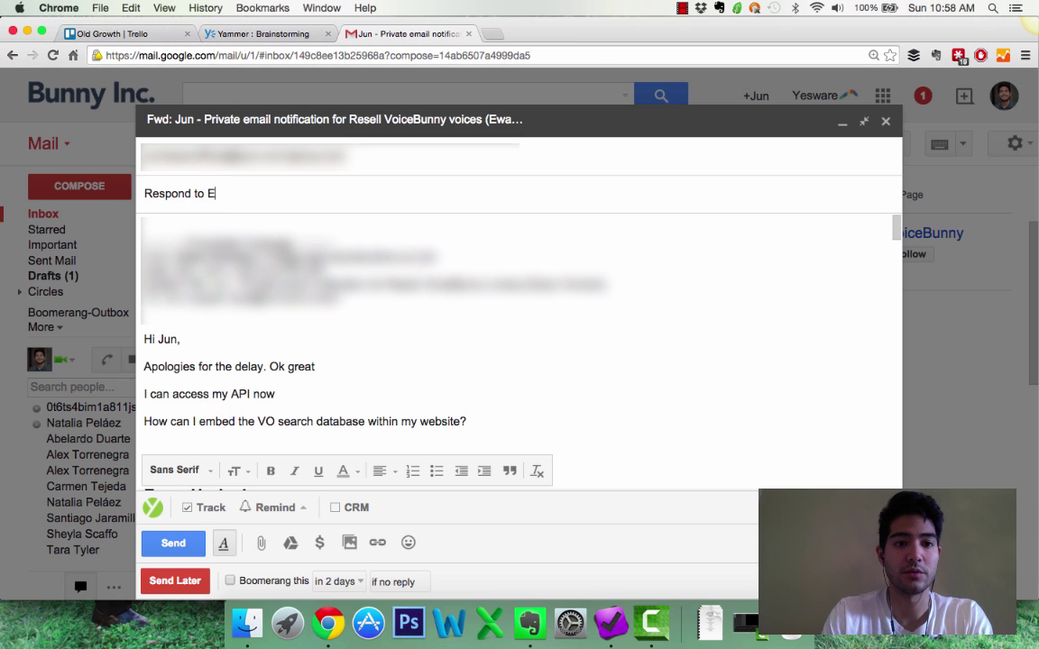
key(BackSpace)
key(BackSpace)
key(BackSpace)
text(wan abou)
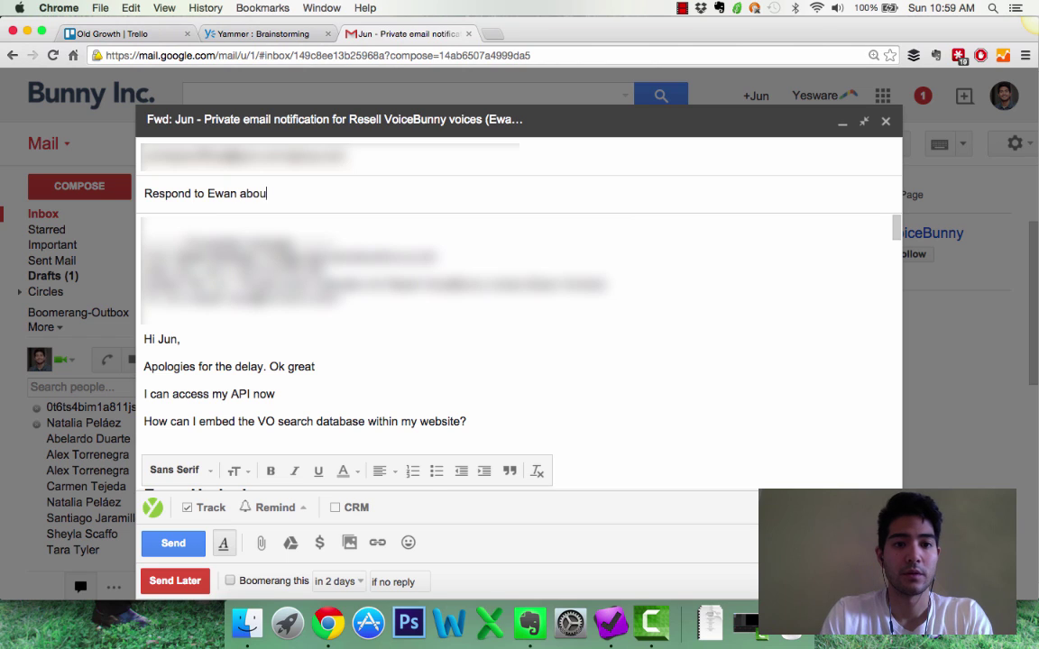
text(t VoiceBunny )
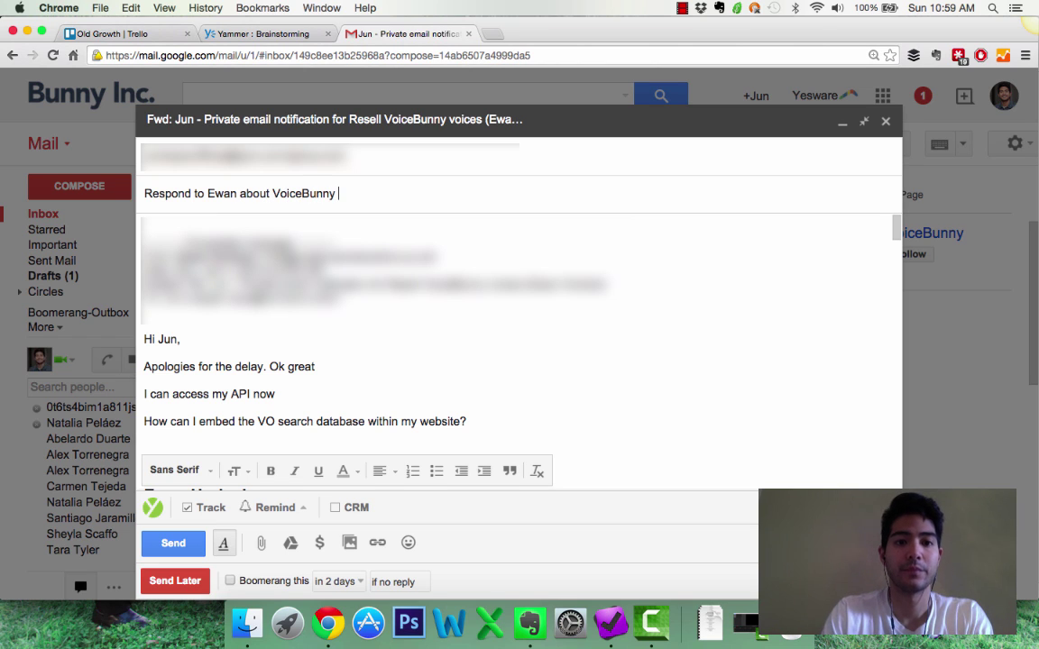
text(API integration)
key(BackSpace)
key(BackSpace)
text(ion)
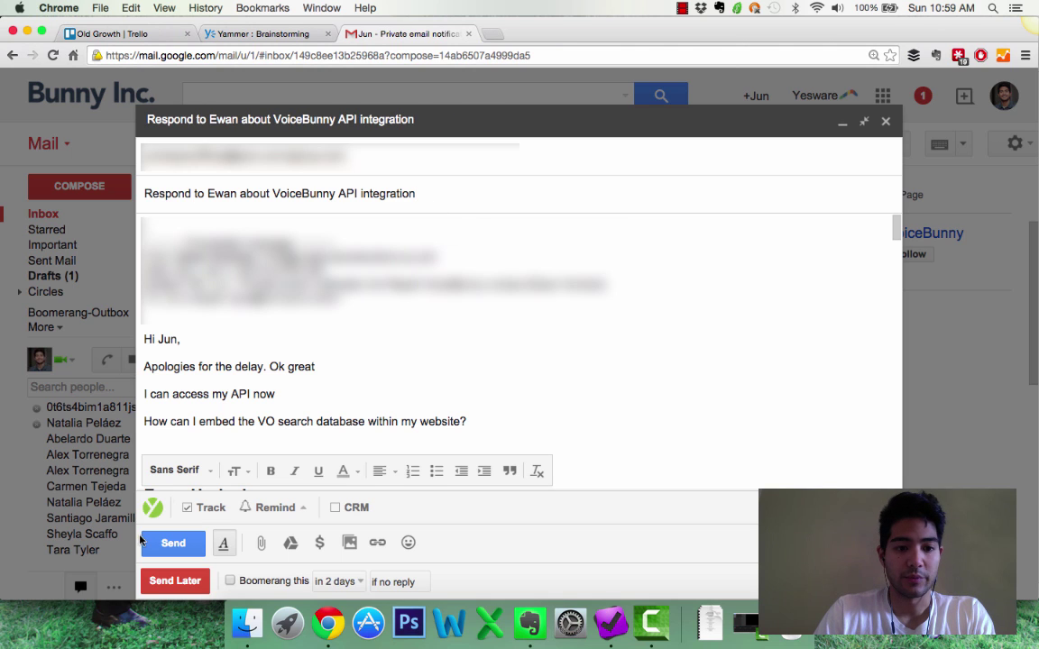
click(157, 545)
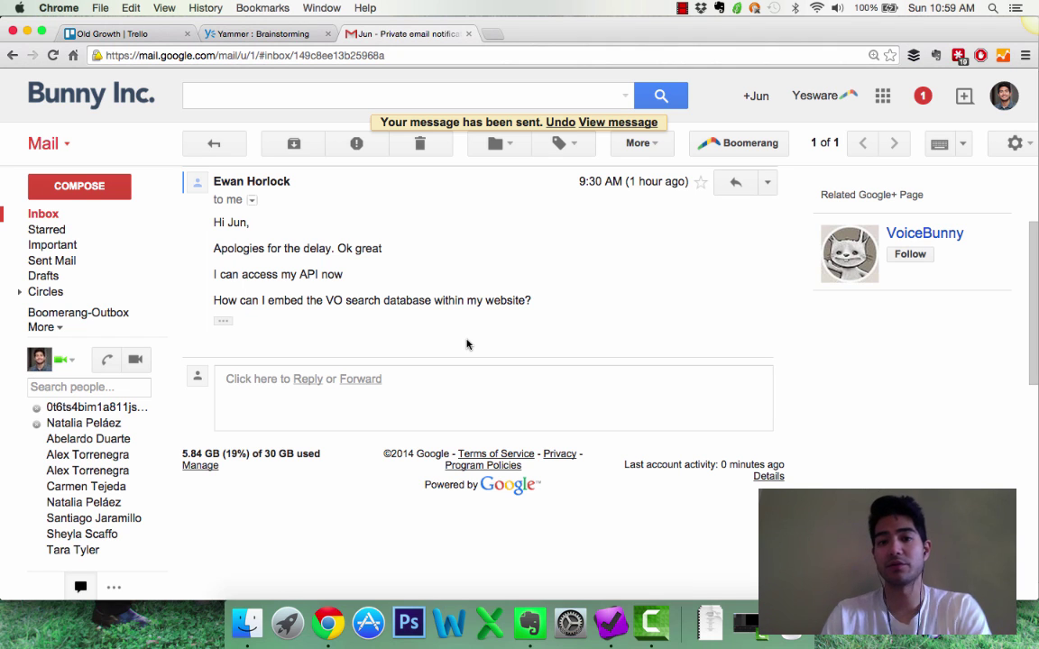
- Archive the VoiceBunny conversation so Primary is empty, then return to OmniFocus
scroll(467, 344, up, 3)
scroll(467, 344, down, 2)
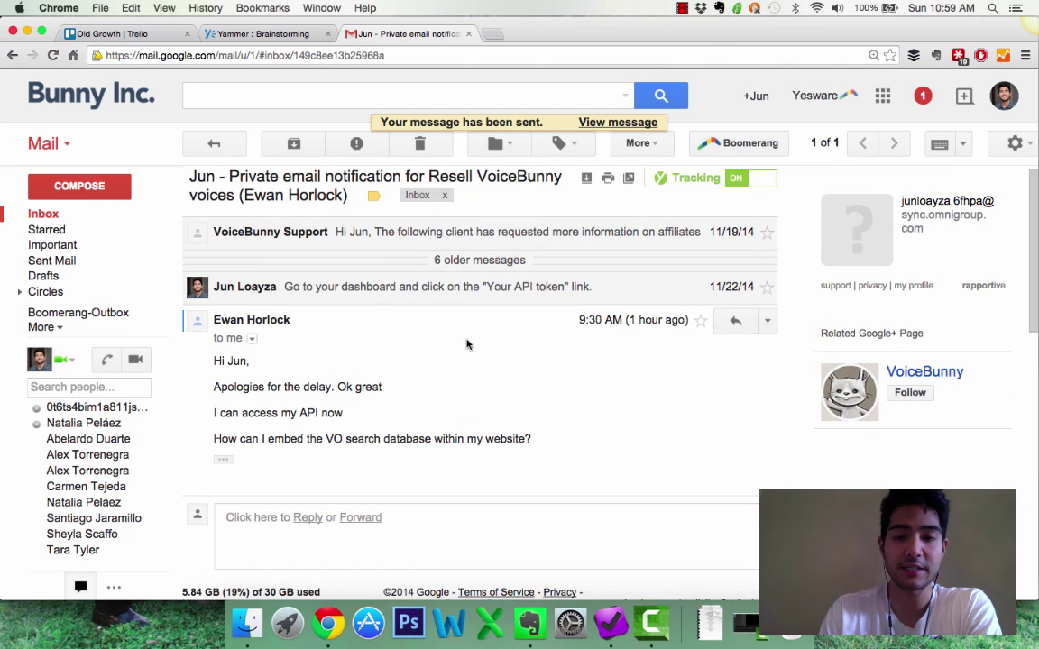
key(e)
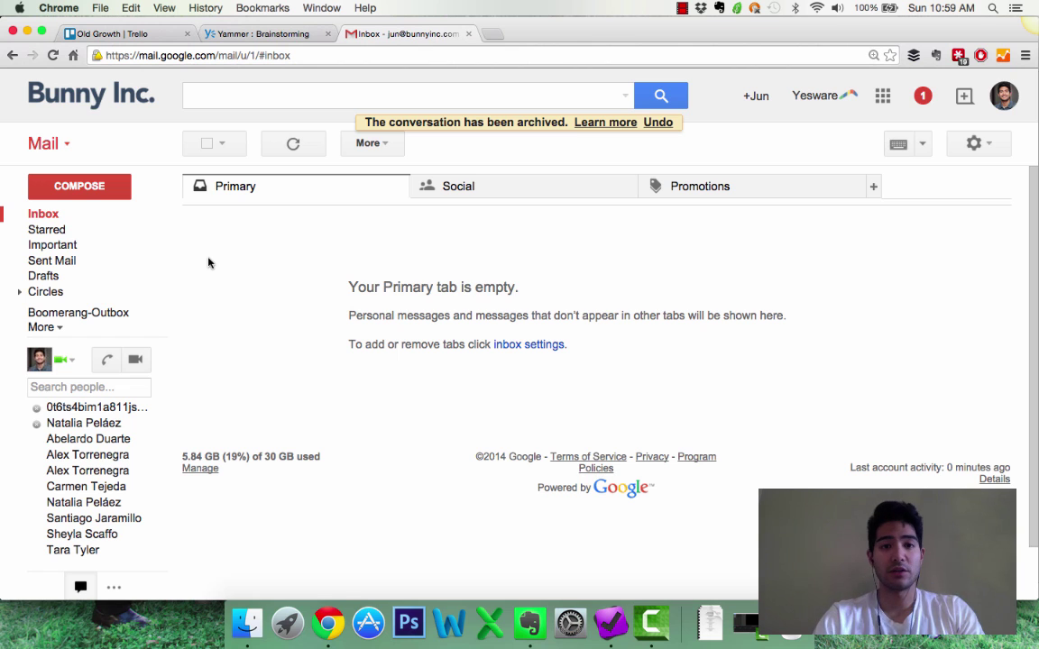
key(ctrl+shift+Tab)
key(ctrl+shift+Tab)
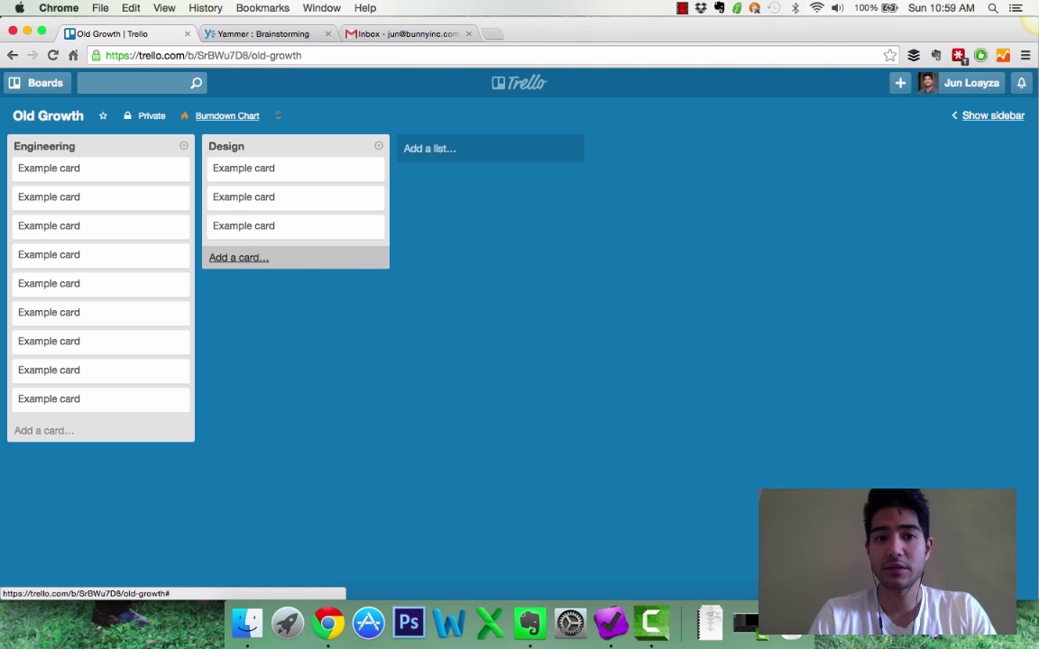
key(ctrl+Tab)
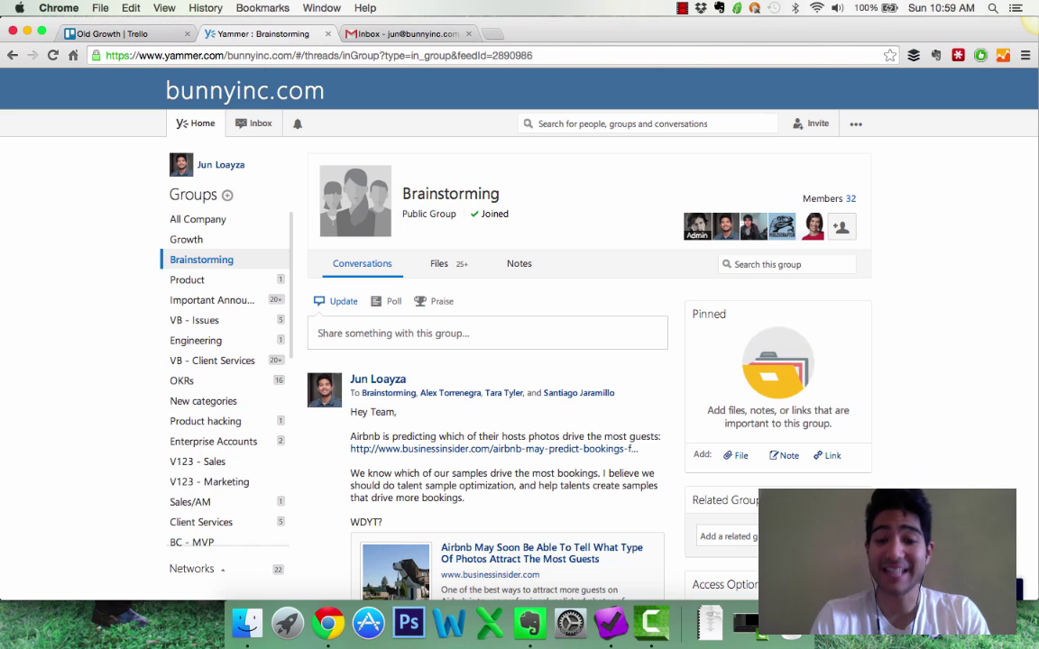
key(super+Tab)
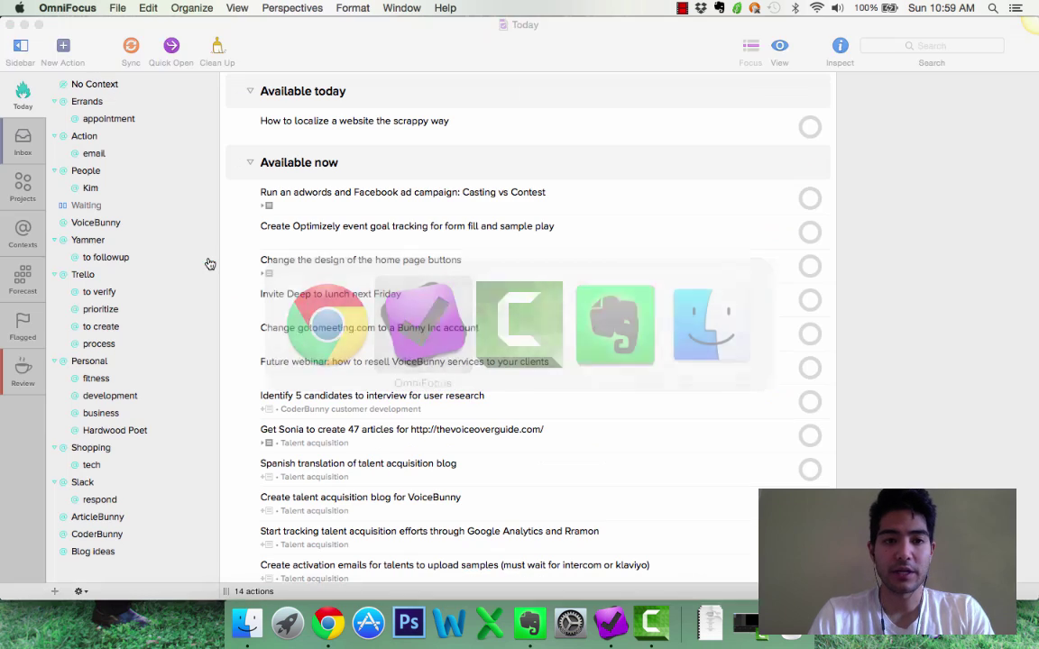
- In the OmniFocus inbox, defer the adwords campaign task to 1/11/15
click(28, 152)
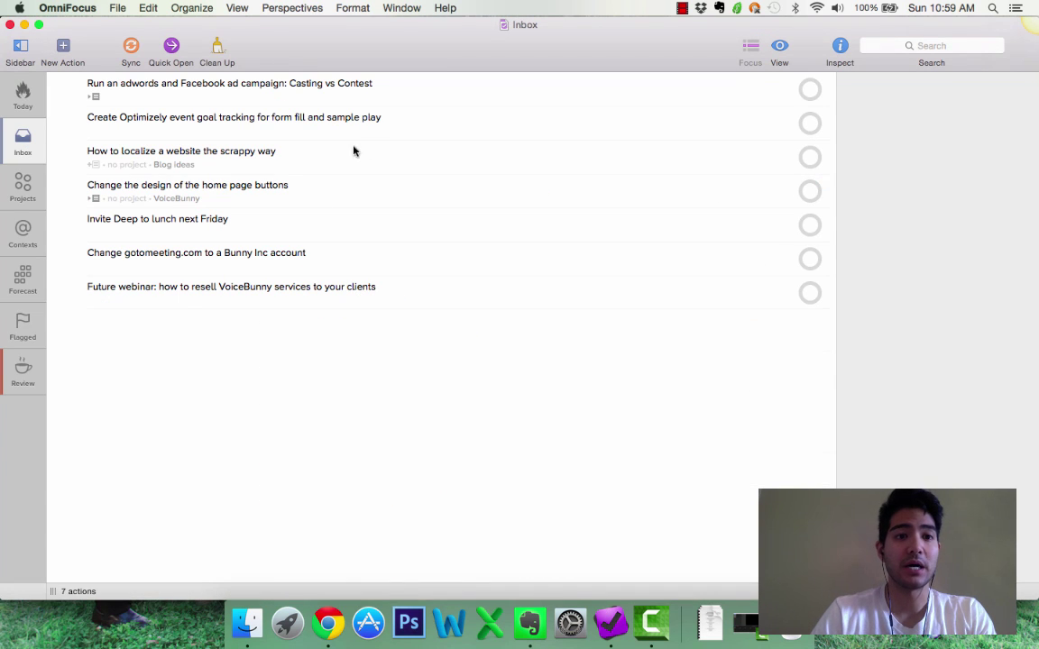
click(355, 82)
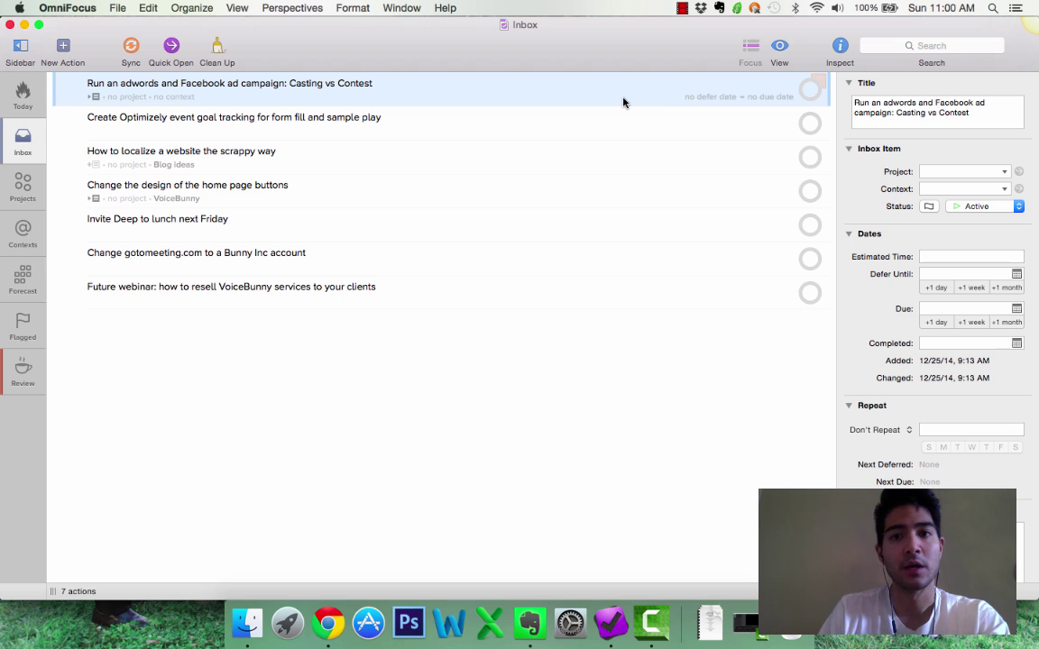
click(711, 99)
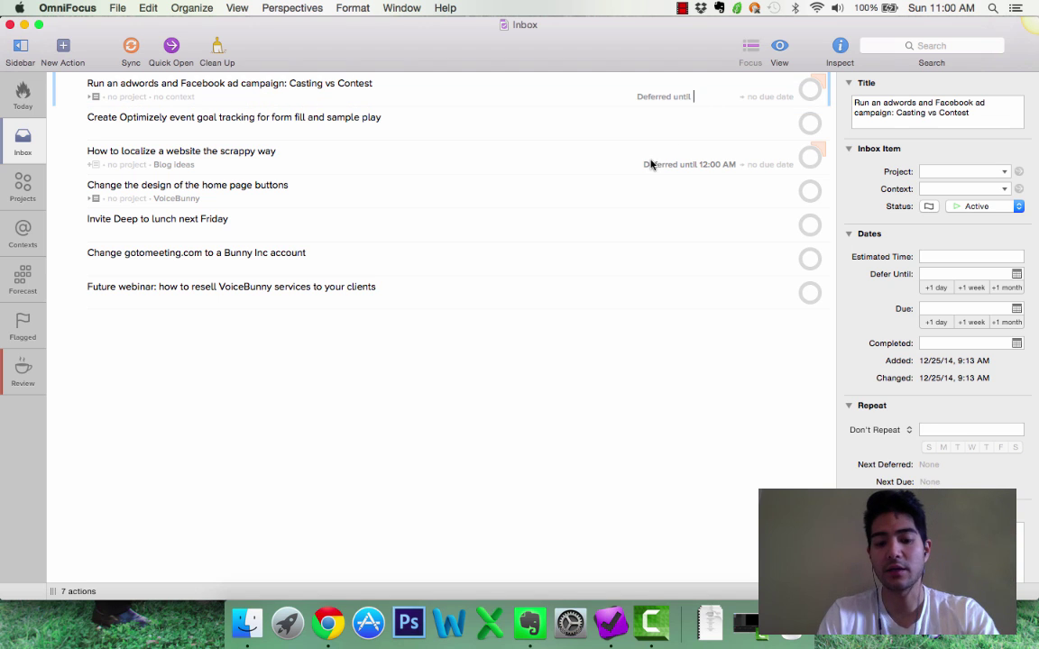
text(1/11/15)
key(Return)
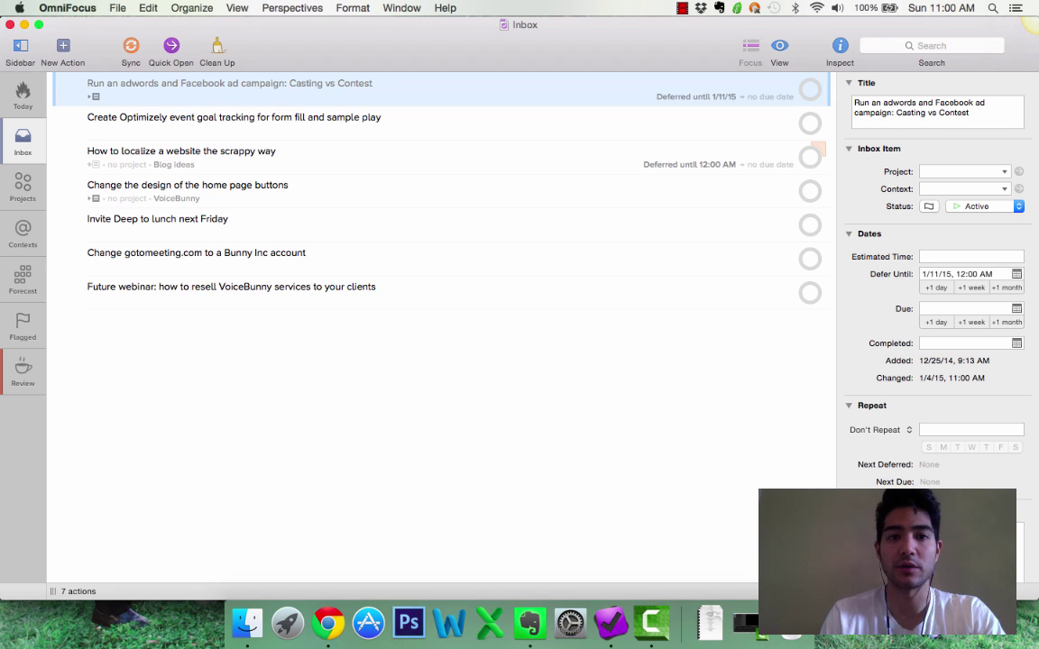
key(Down)
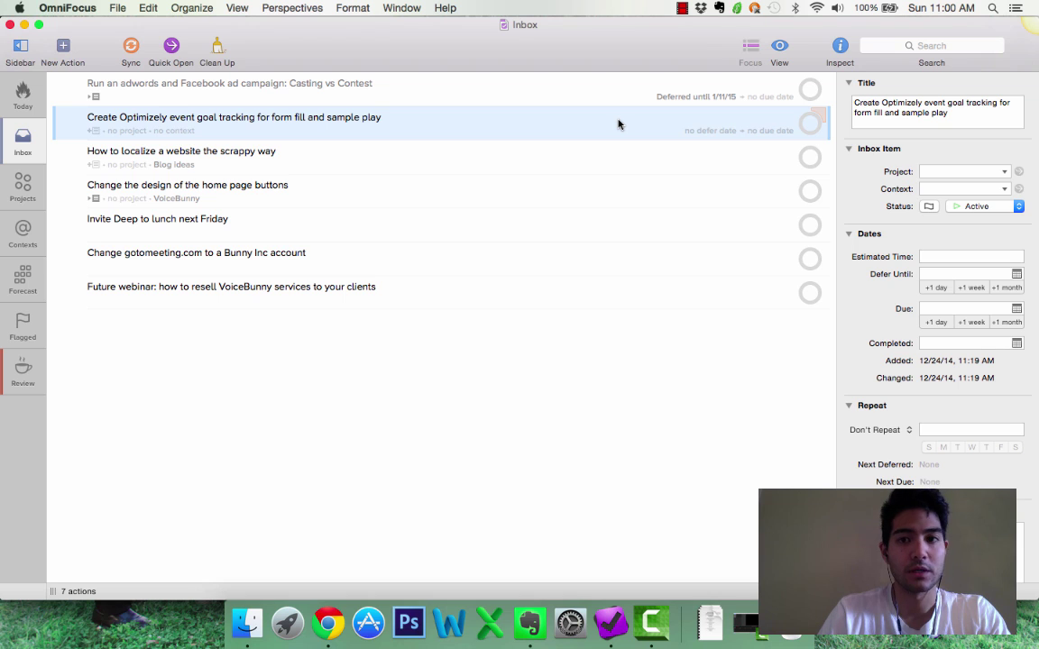
- Defer the Optimizely tracking task to next week and the website localization task to tomorrow
click(693, 130)
text(next we)
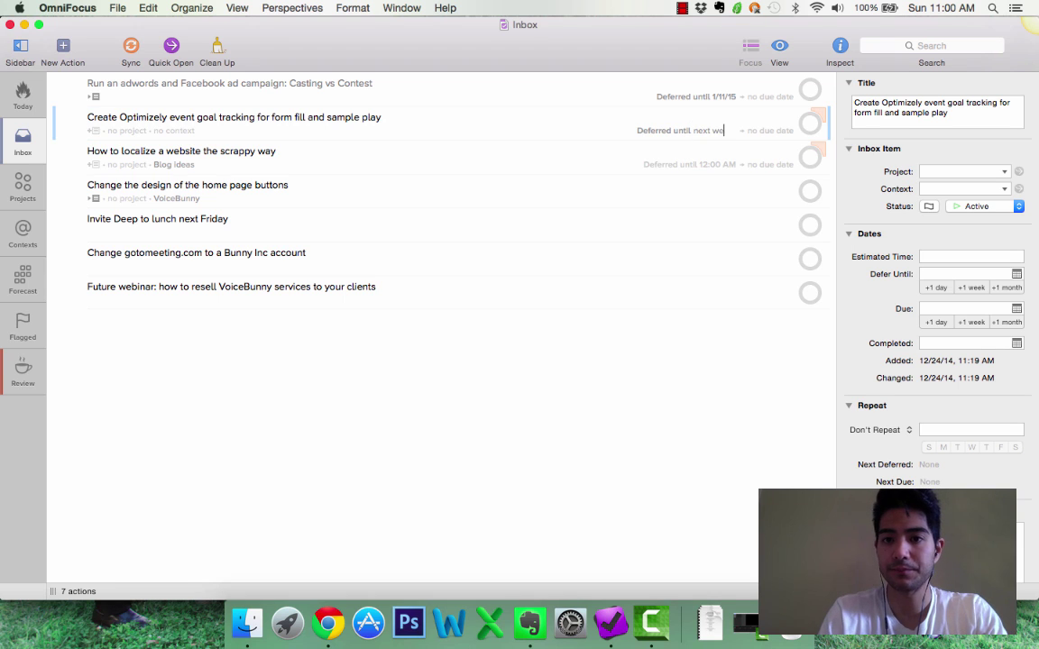
text(ek)
key(Return)
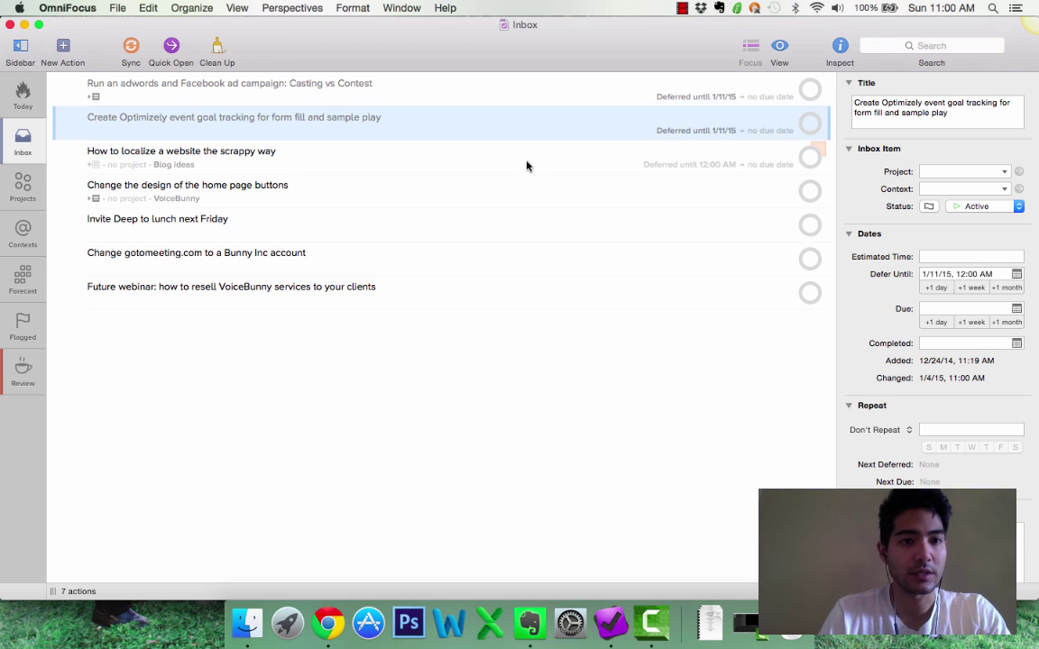
click(485, 163)
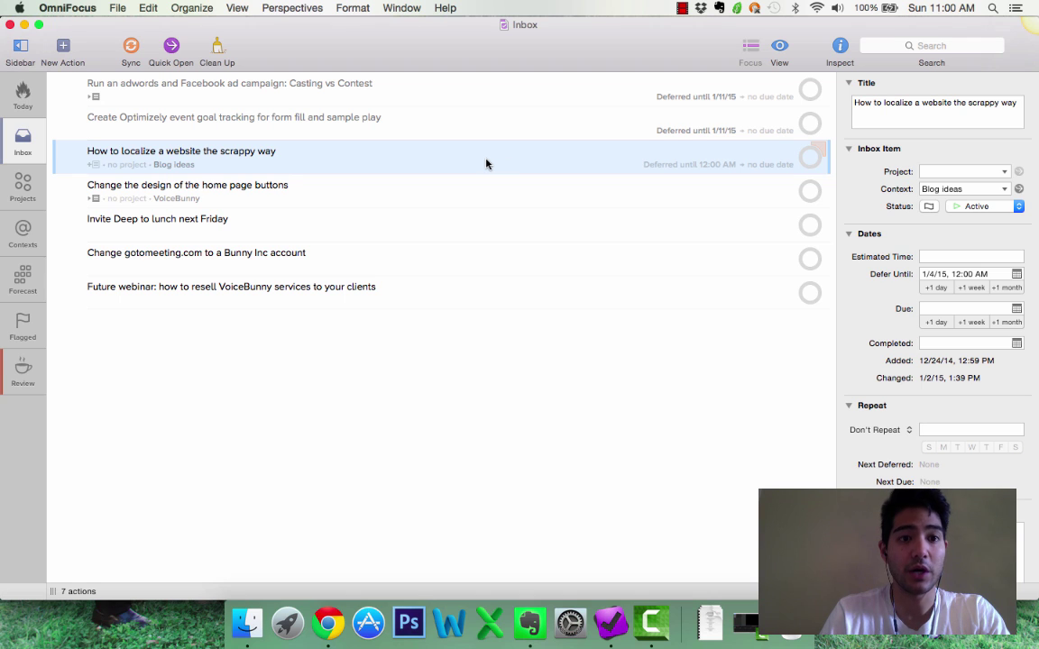
click(711, 166)
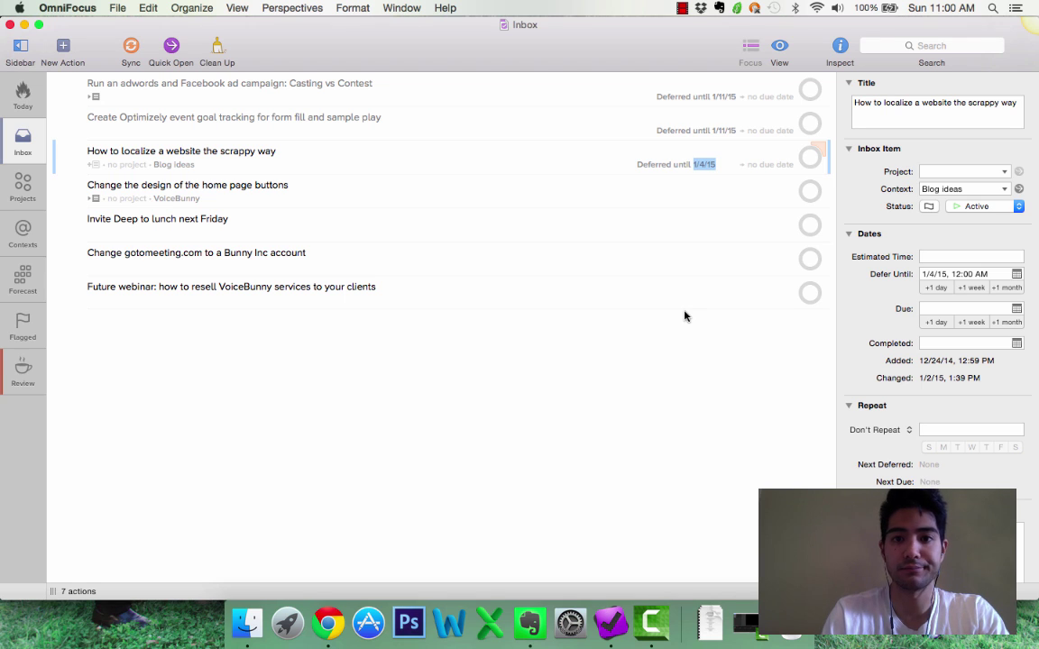
text(tomorrow)
key(Return)
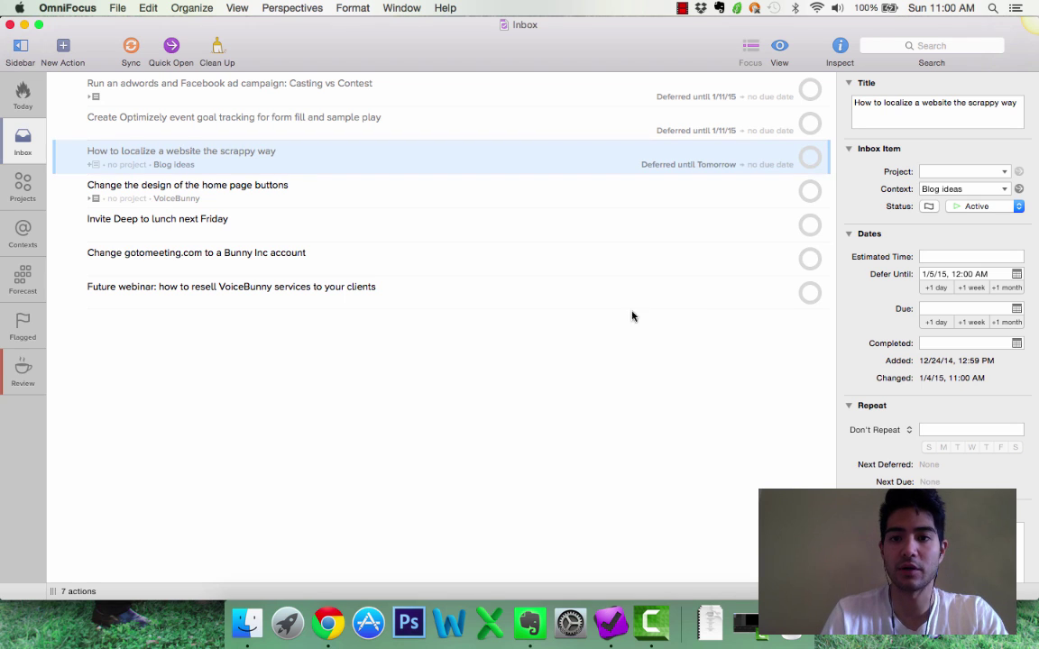
click(537, 188)
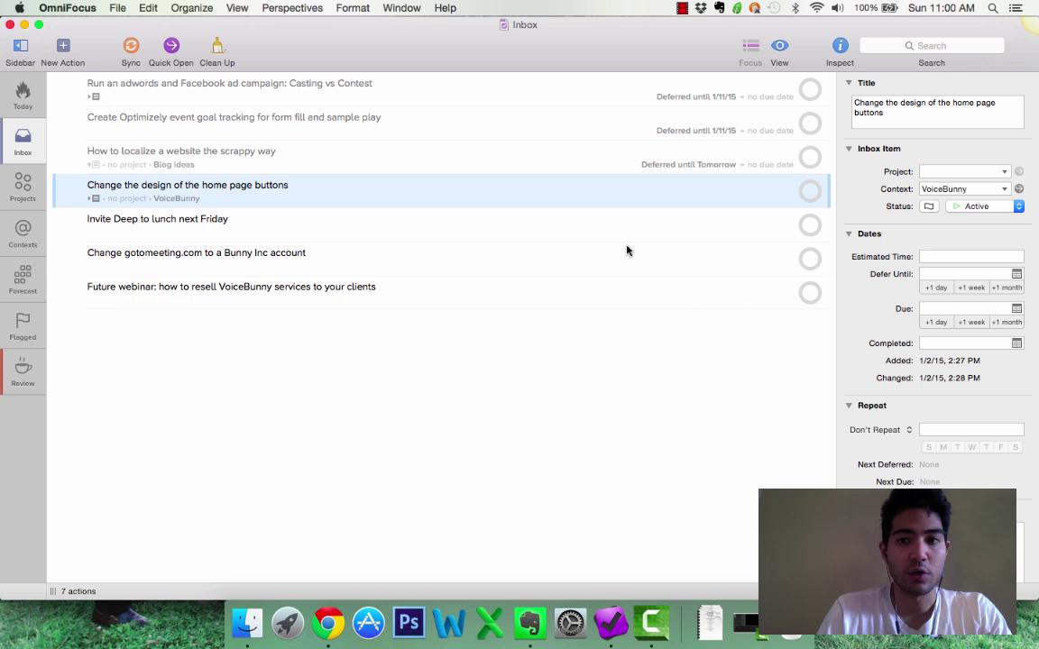
- Defer the home page buttons task to Monday
click(717, 198)
text(mon)
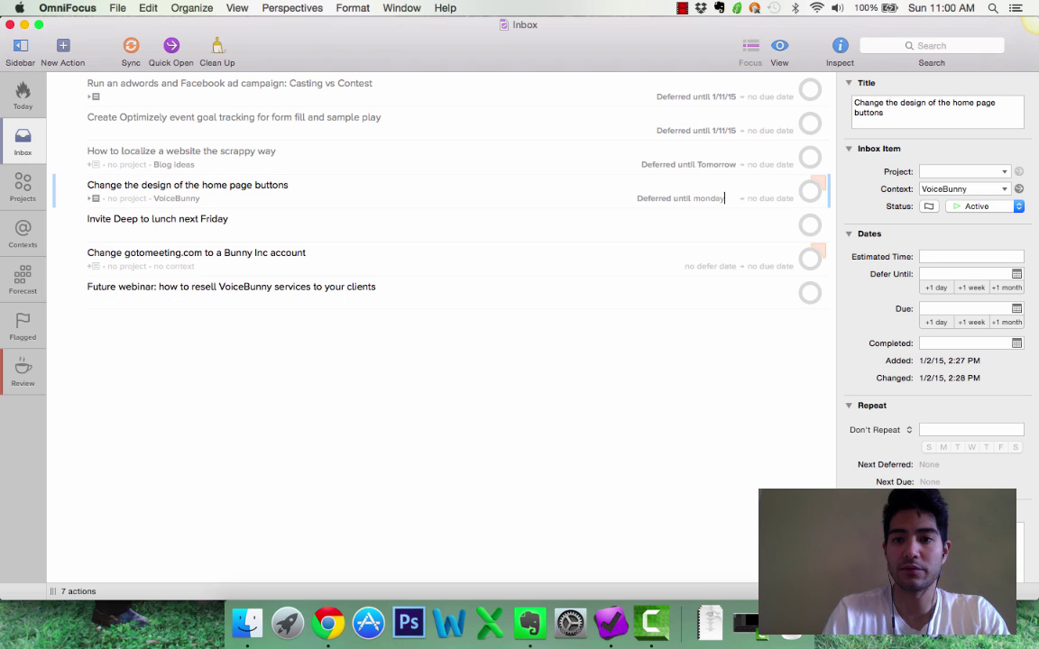
text(day)
key(Return)
- Make the lunch invitation task due today
click(497, 230)
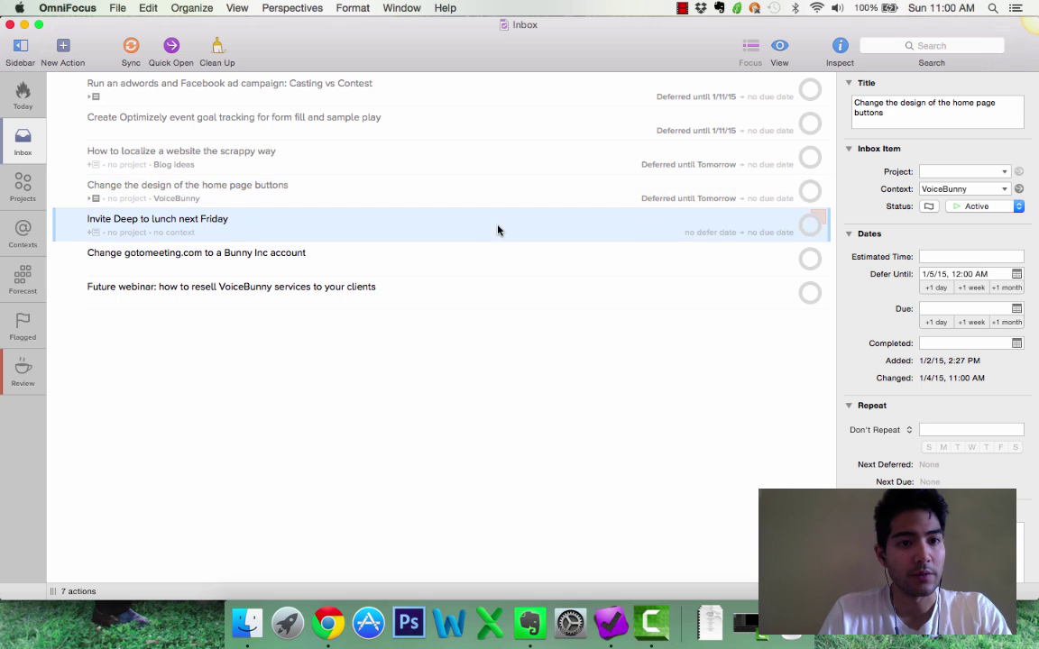
click(714, 232)
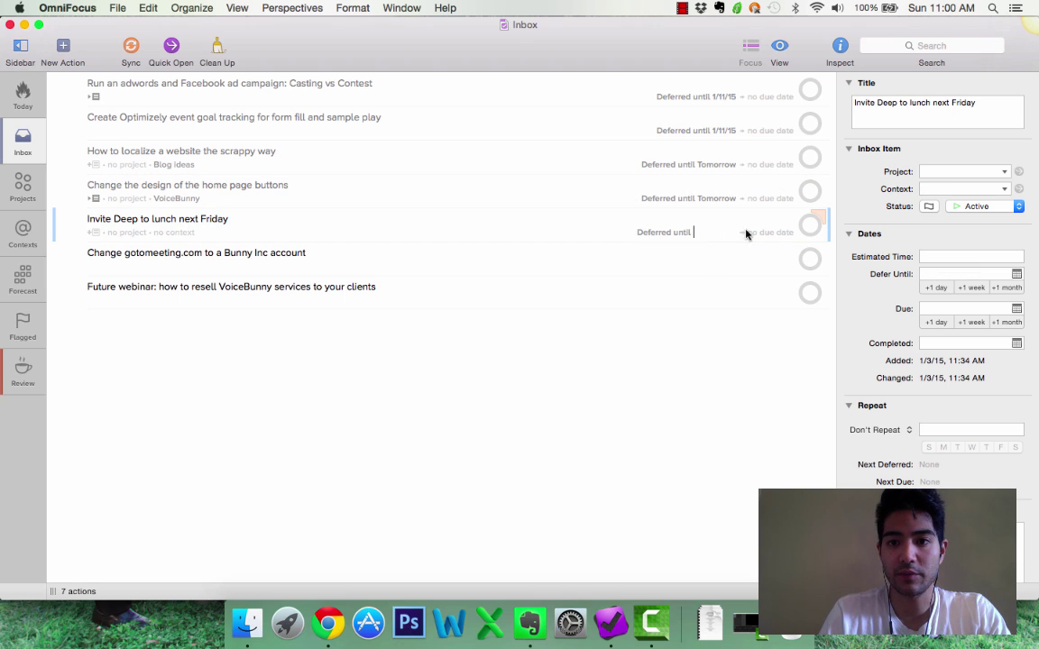
click(757, 233)
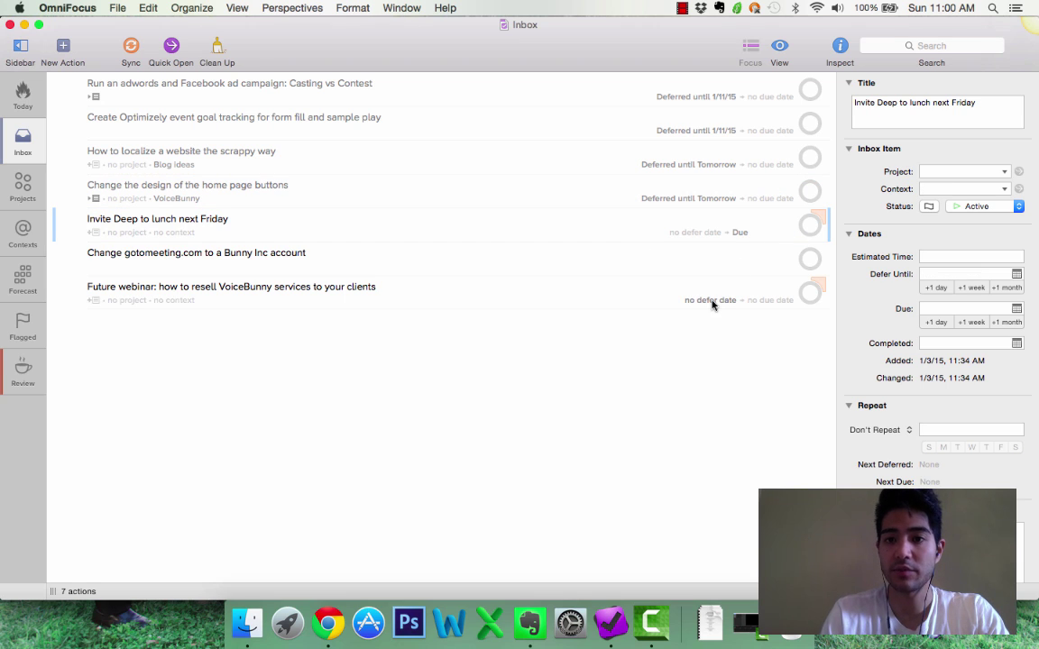
text(today)
key(Return)
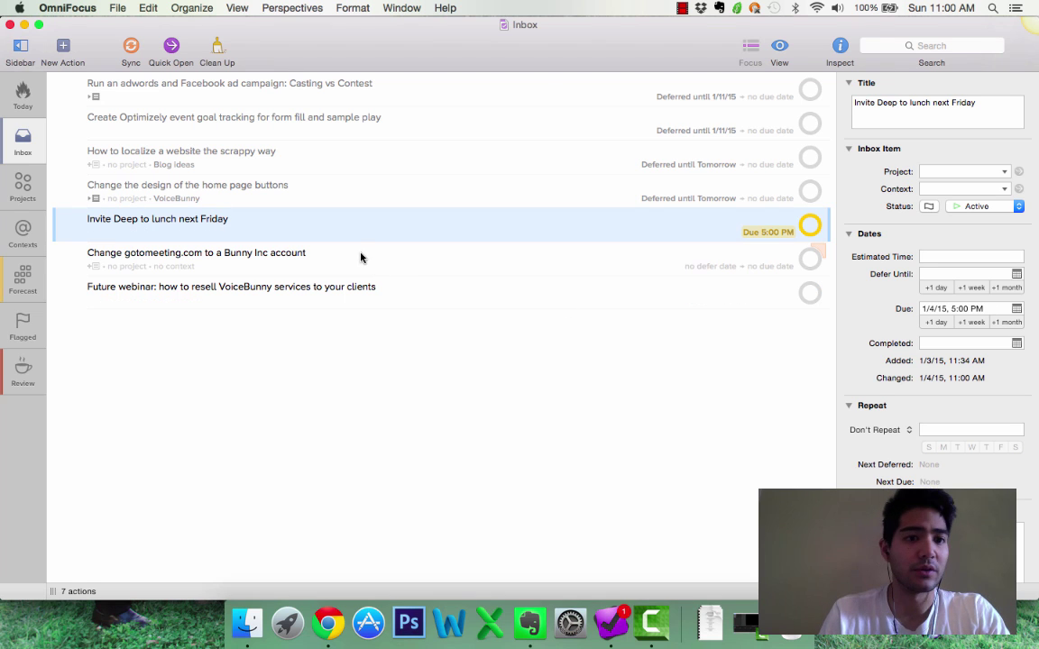
- Defer the gotomeeting.com account task to tomorrow
click(489, 263)
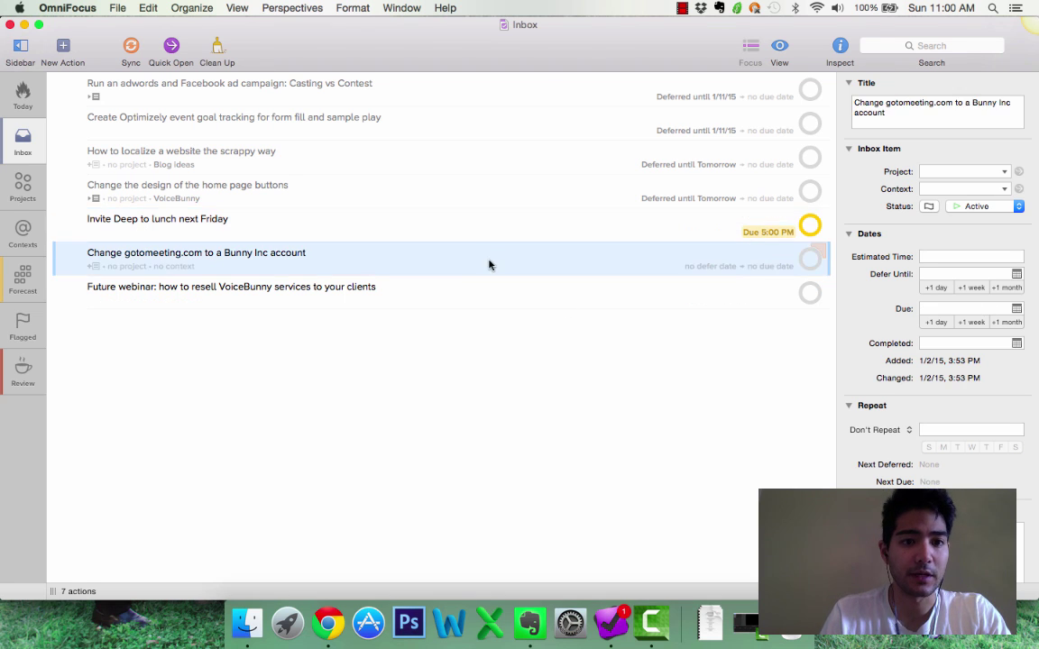
click(719, 269)
text(tomorrow)
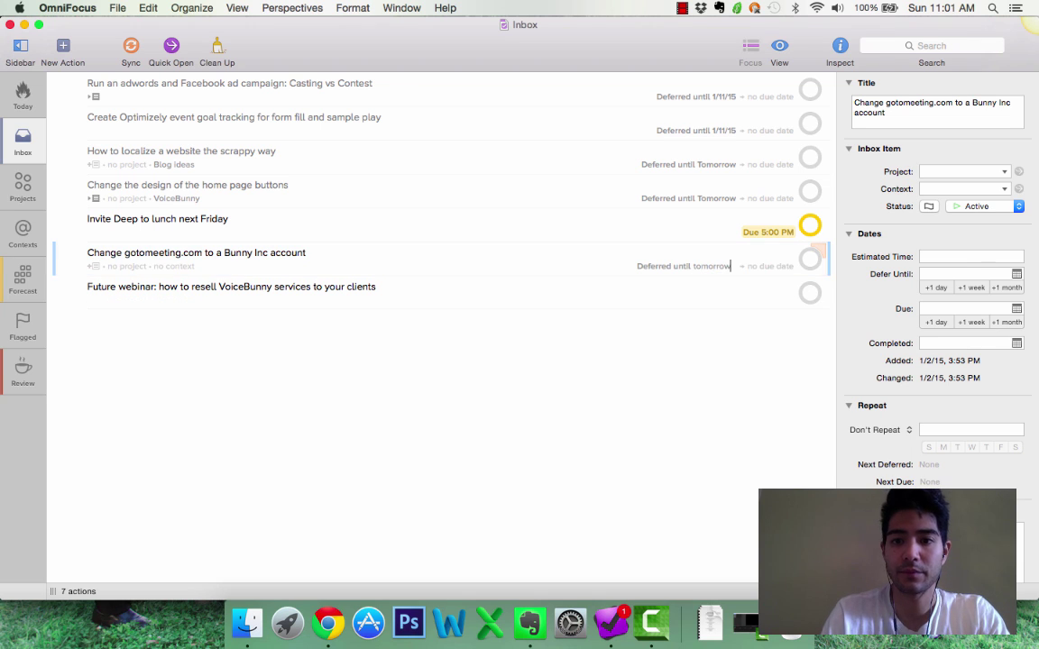
key(Return)
- Enter 'week after next' as the Future webinar action's defer date, replacing 'in 2 weeks'
click(628, 291)
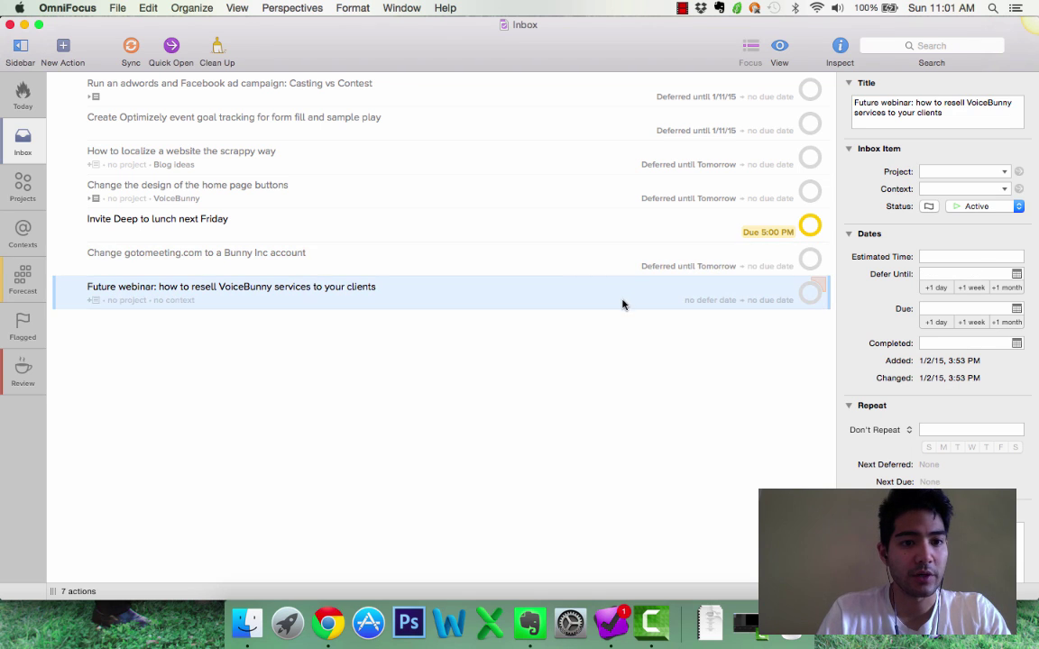
click(708, 303)
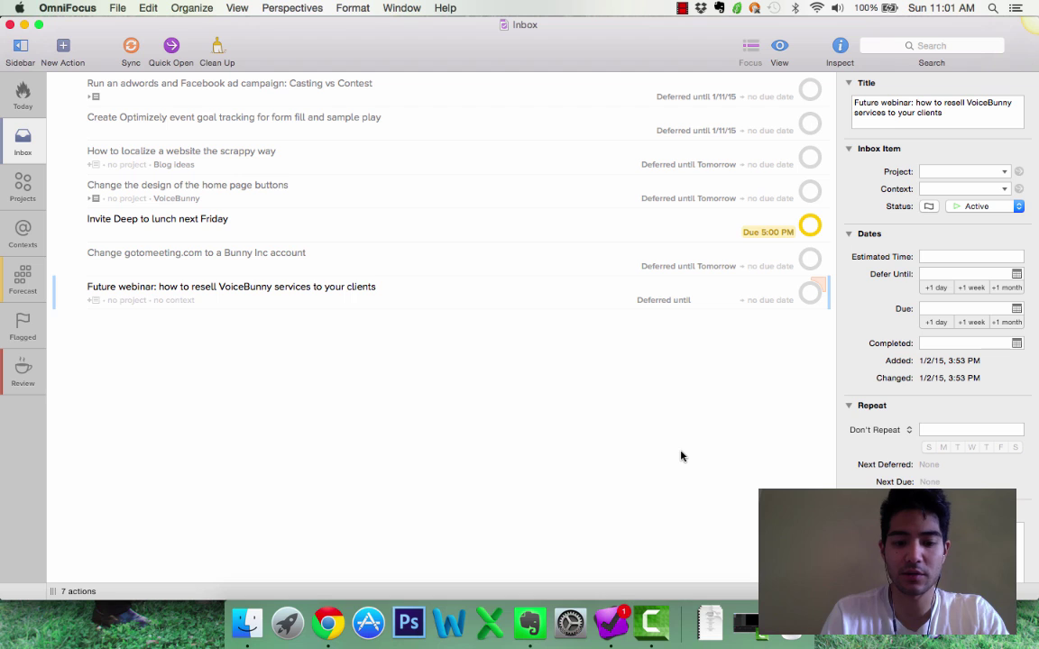
text(in)
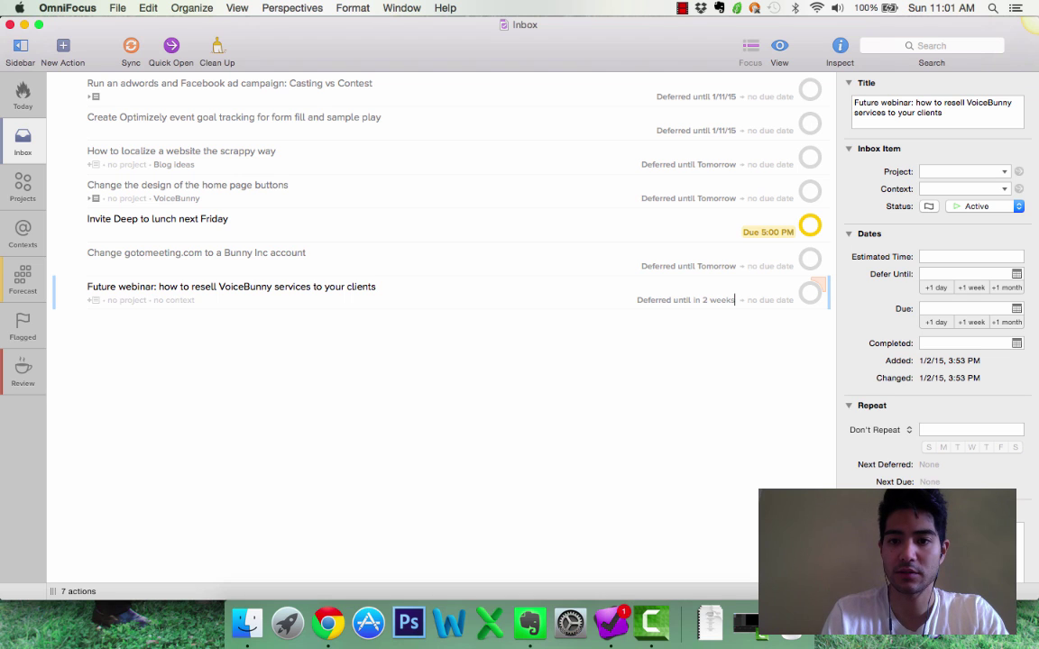
text( 2 weeks)
key(alt+shift+Left)
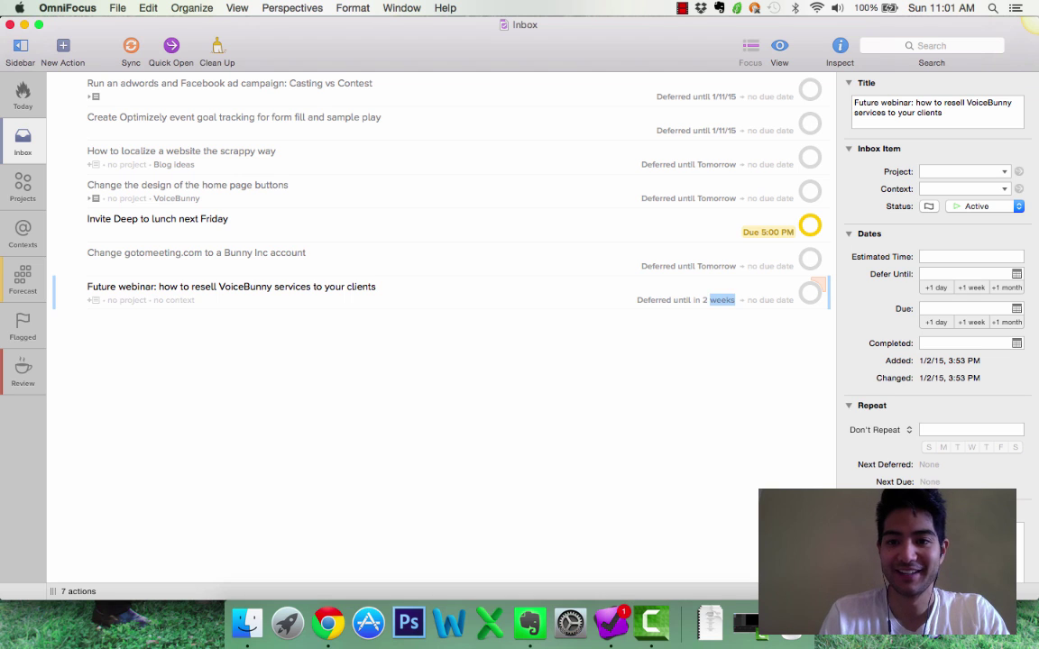
key(alt+shift+Left)
key(alt+shift+Left)
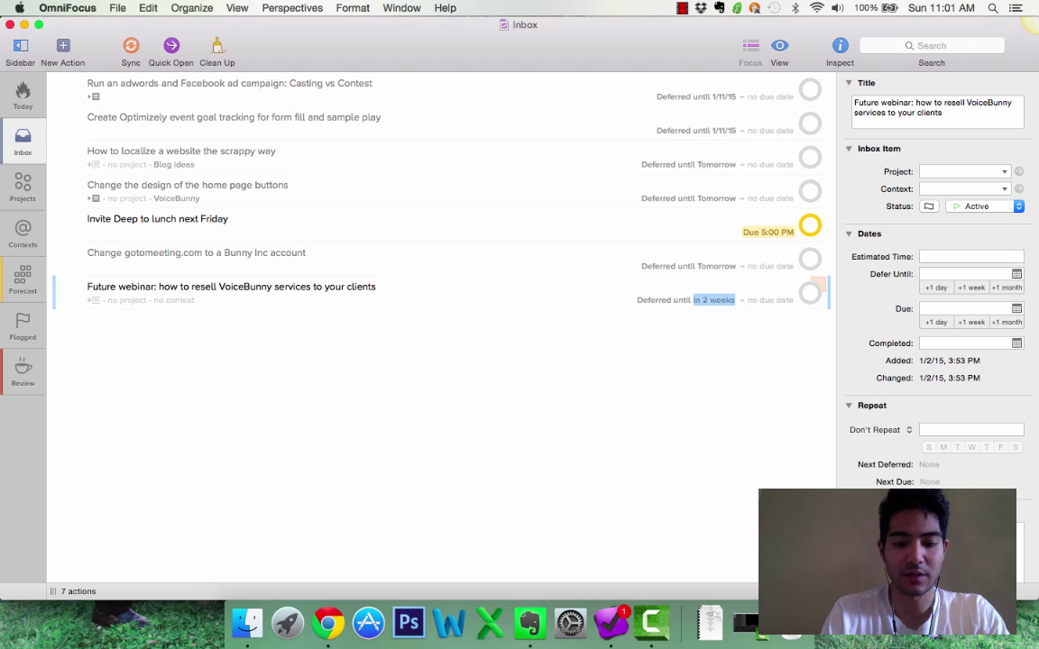
text(week)
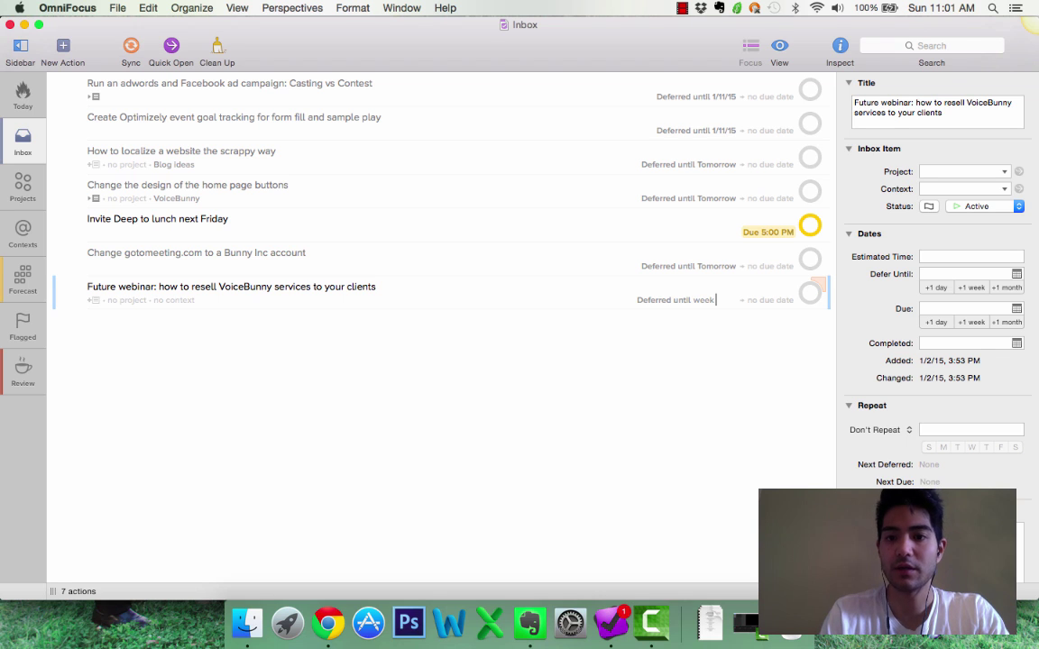
text( after next)
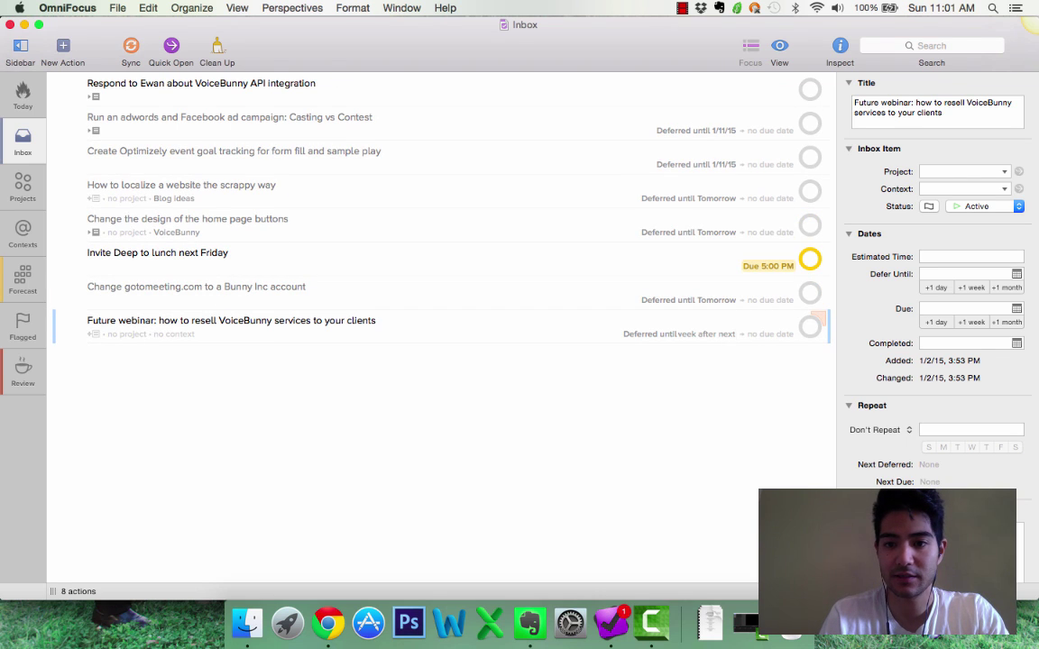
- Change the webinar action's defer date to next week
key(alt+BackSpace)
key(alt+BackSpace)
key(alt+BackSpace)
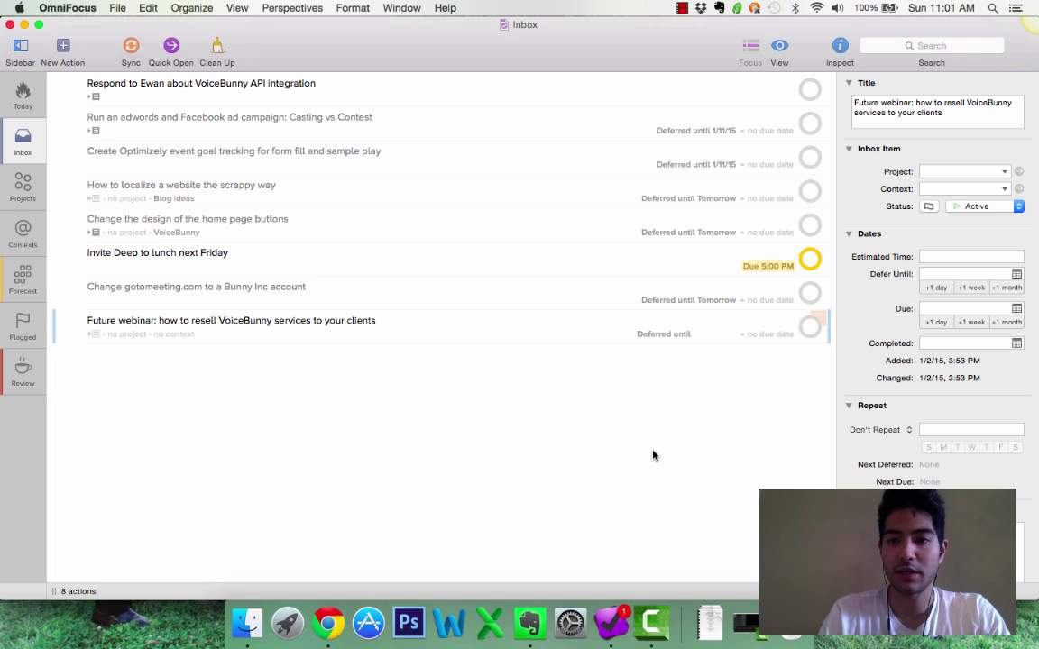
text(next week)
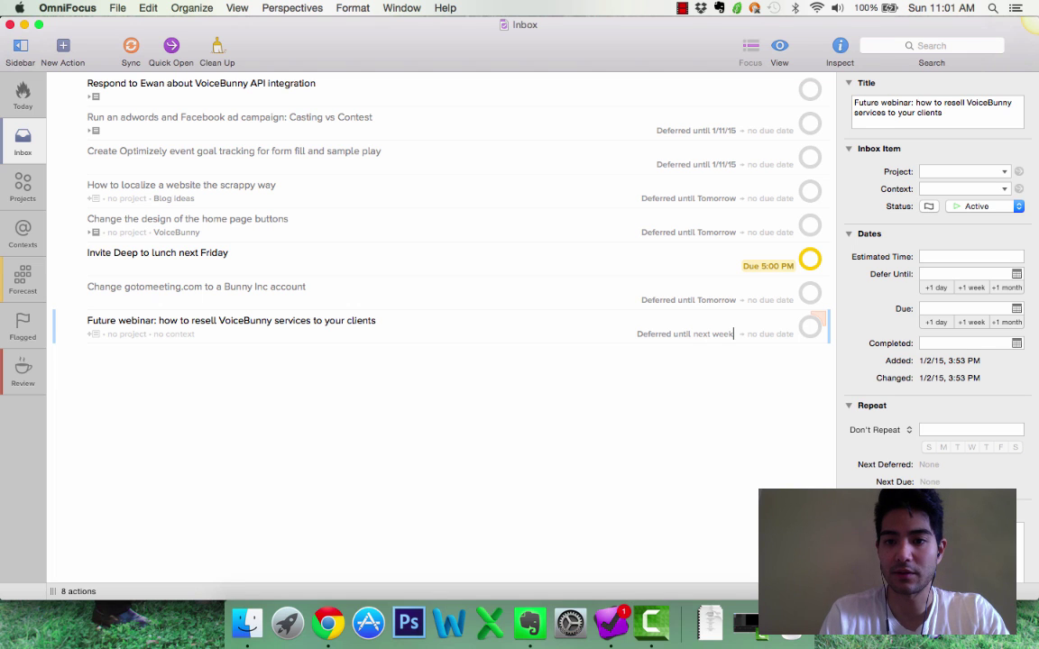
key(Return)
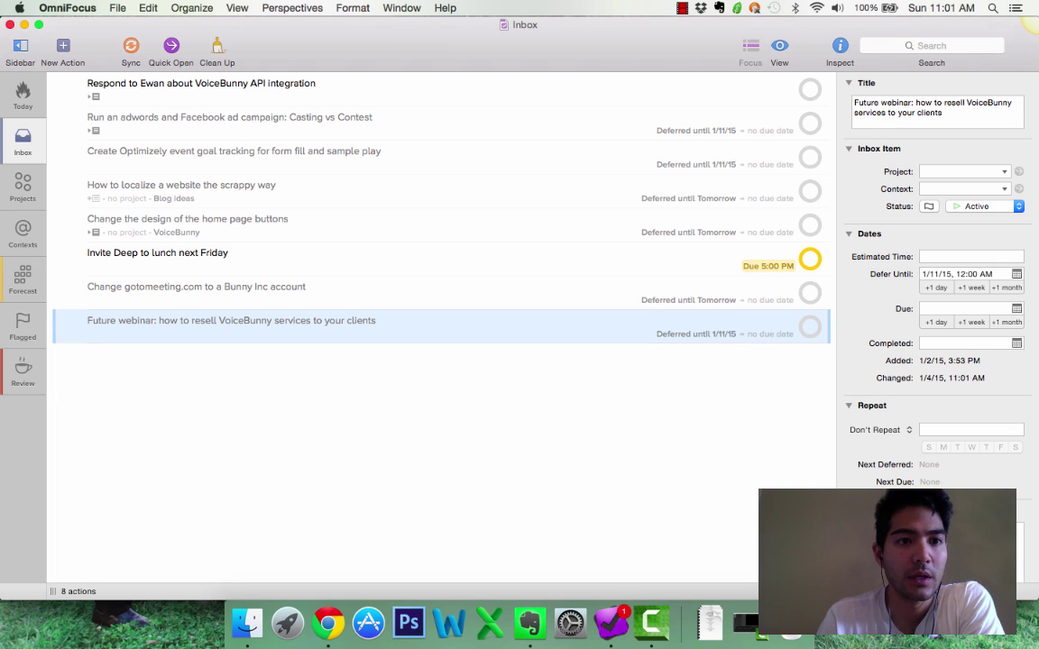
- Defer the API-integration reply task to Monday and clean up the inbox
click(333, 94)
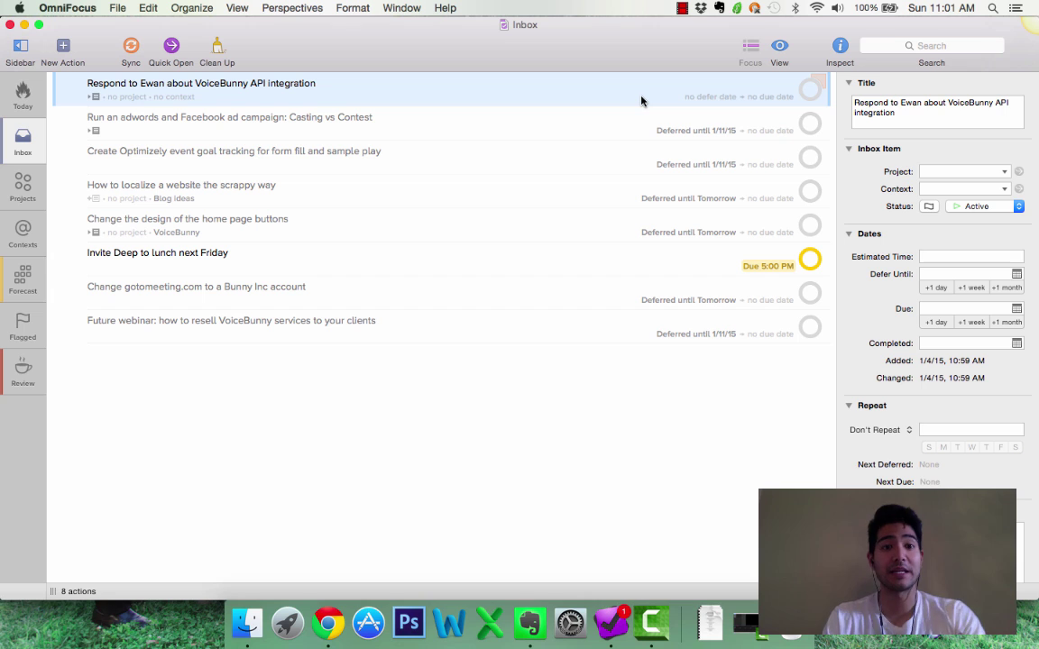
click(712, 96)
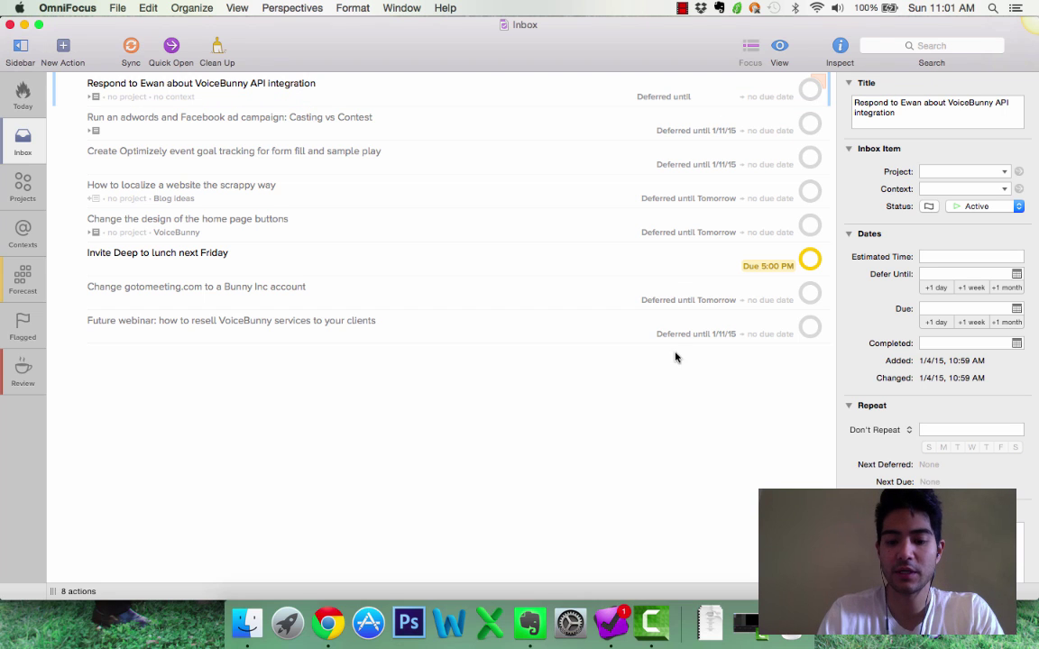
text(monday)
key(Return)
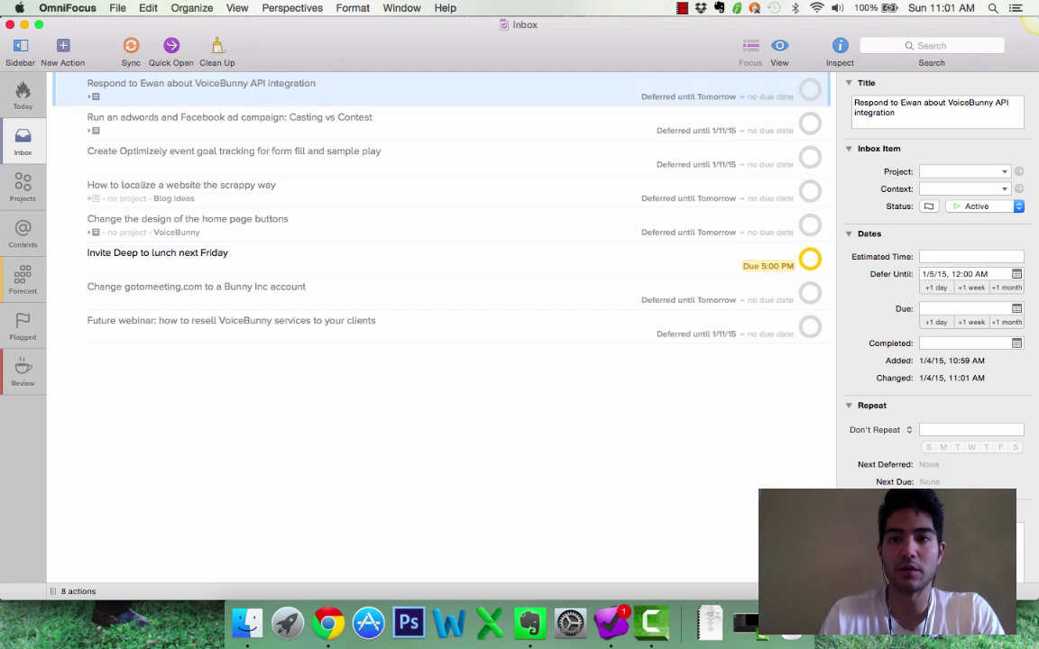
mouse_move(326, 267)
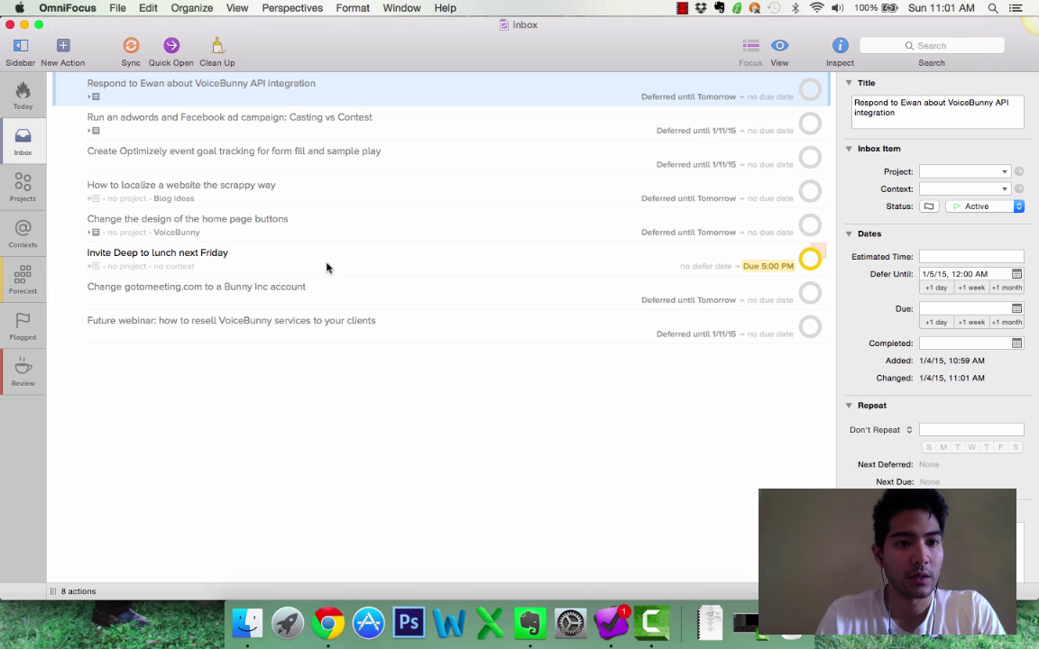
click(219, 56)
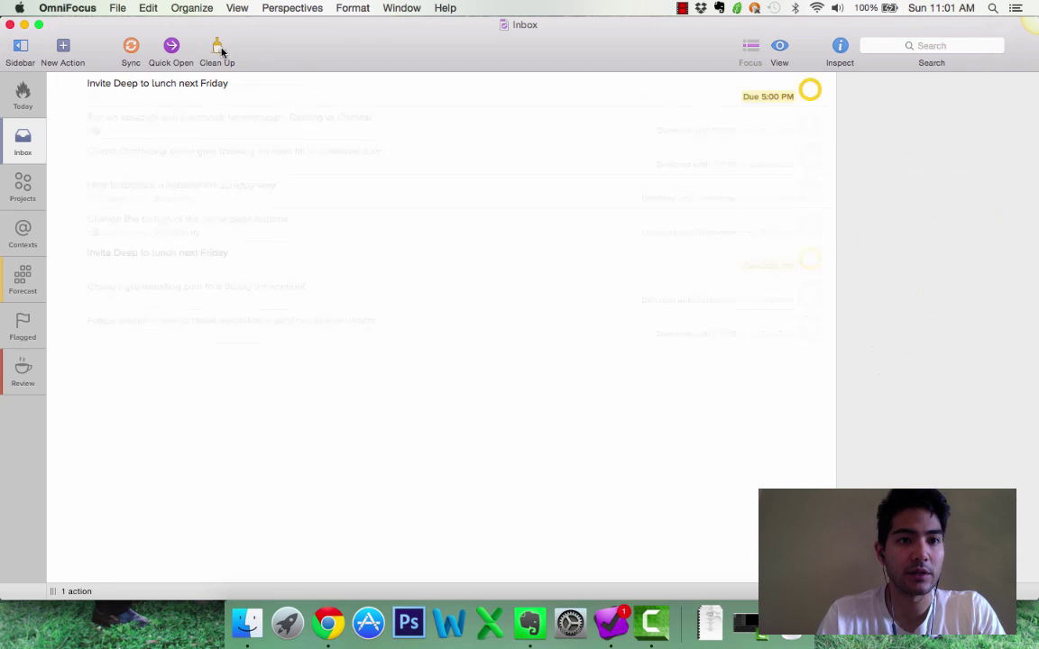
- Switch to the Today perspective showing the 8 actions available now
click(23, 95)
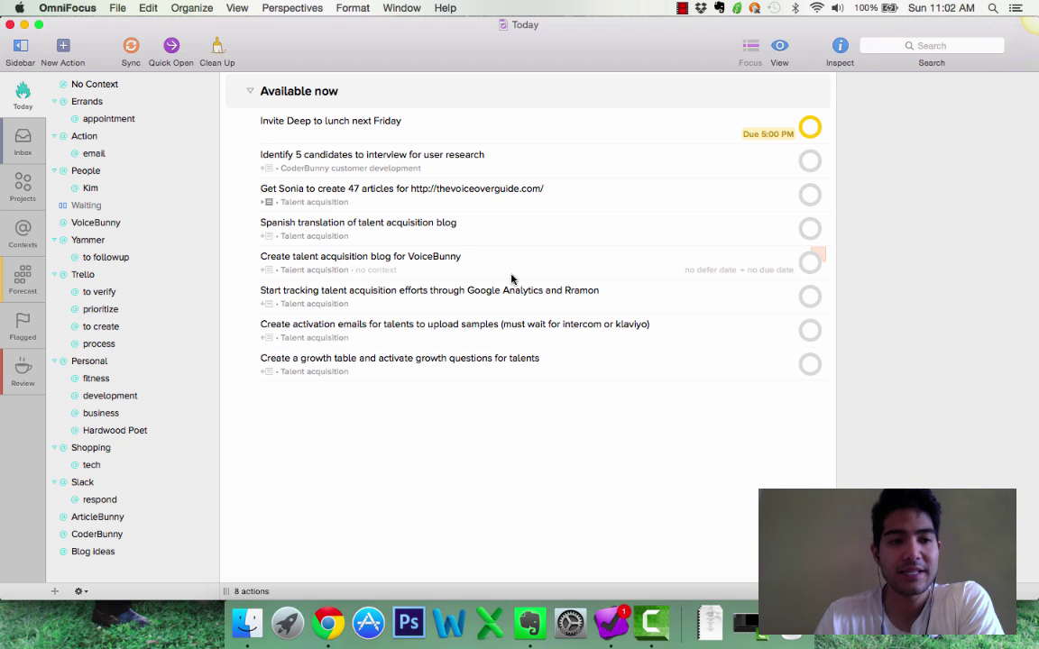
- In Projects, inspect the types of Talent acquisition, CoderBunny customer development and Client activation webinar
click(22, 187)
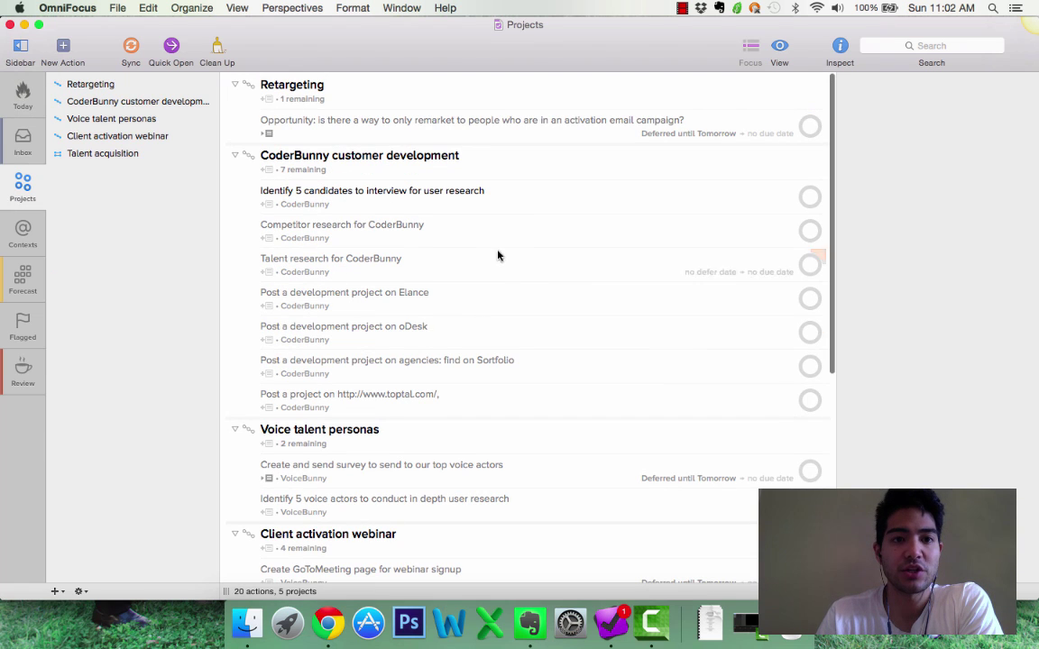
scroll(371, 216, down, 5)
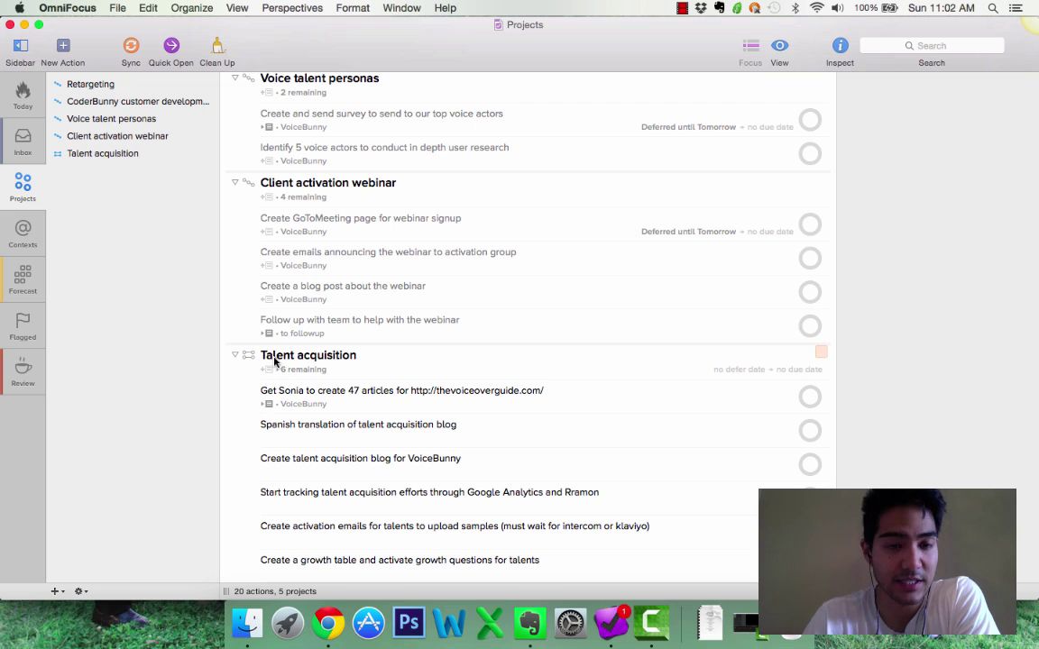
click(275, 361)
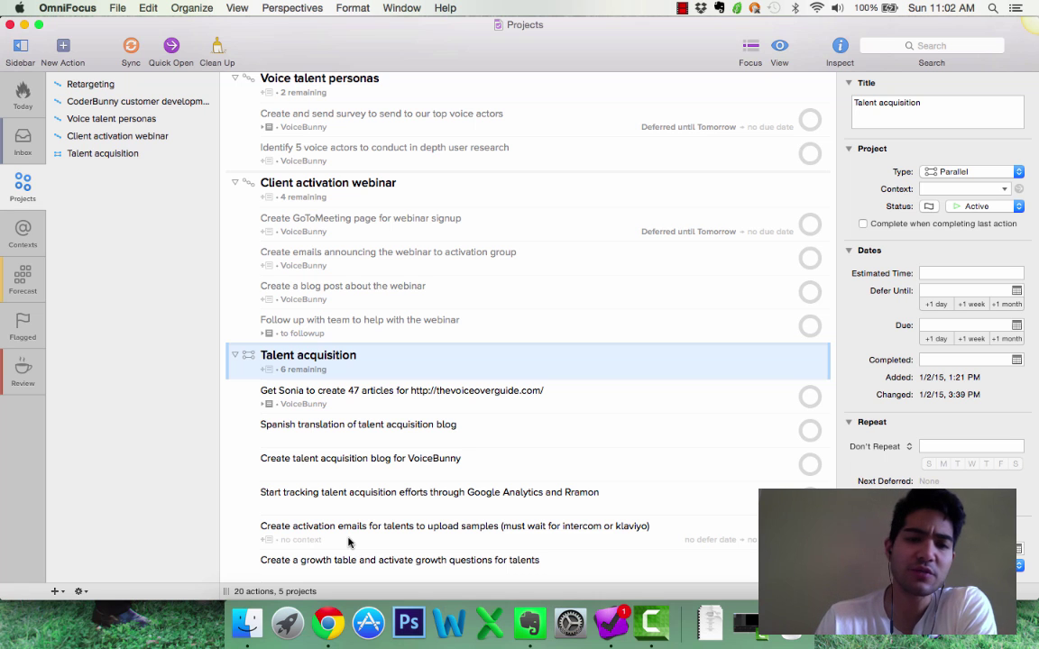
scroll(350, 542, up, 10)
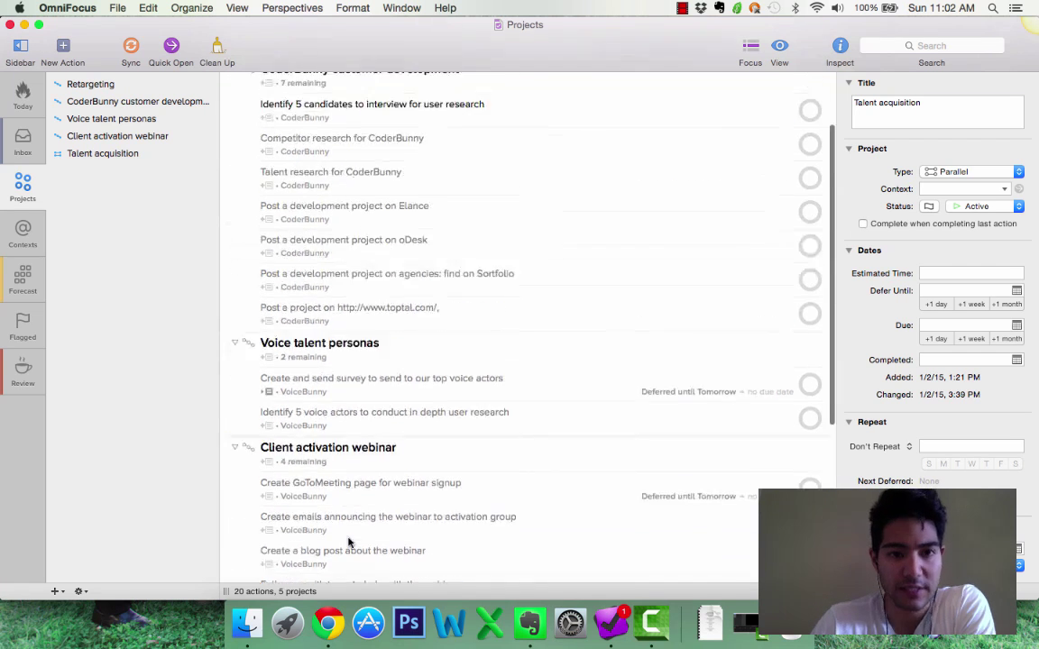
click(389, 167)
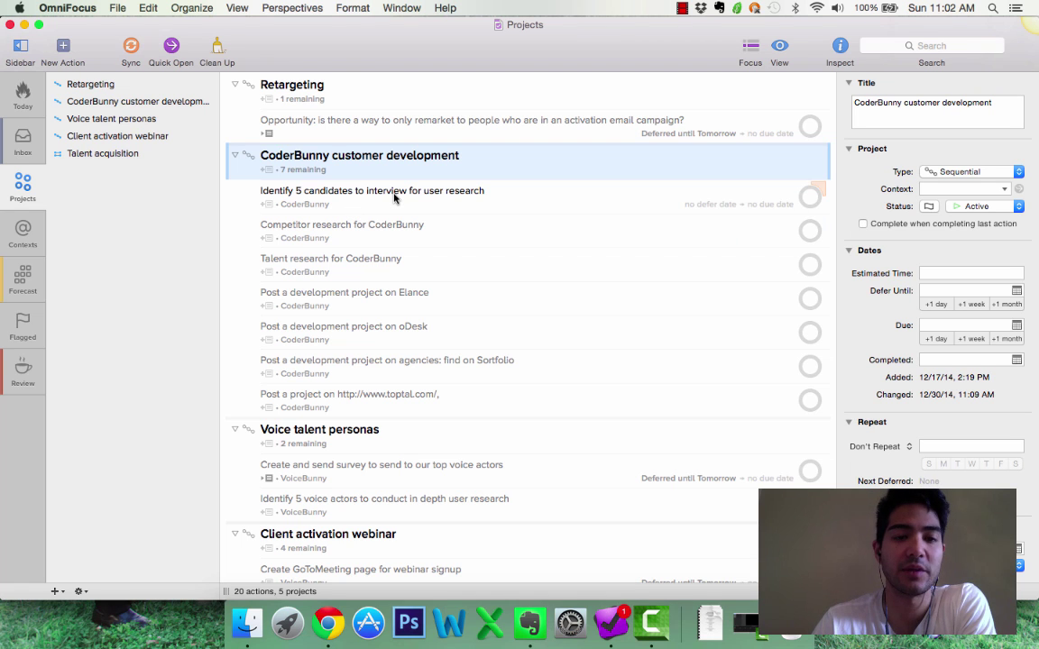
scroll(394, 196, down, 5)
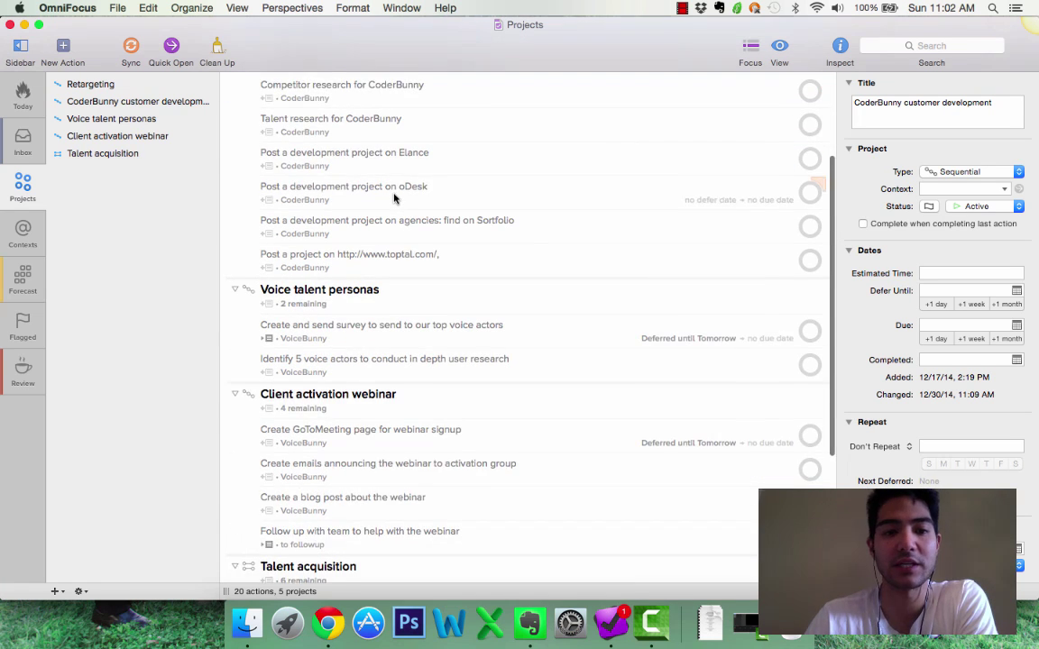
click(438, 365)
scroll(462, 445, down, 3)
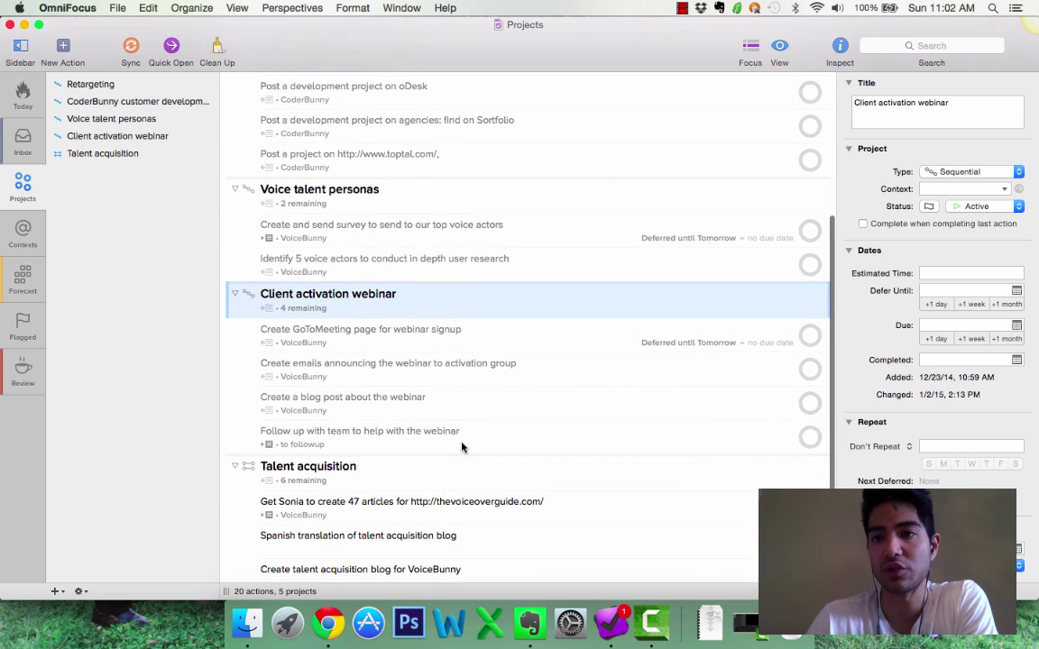
scroll(461, 446, down, 3)
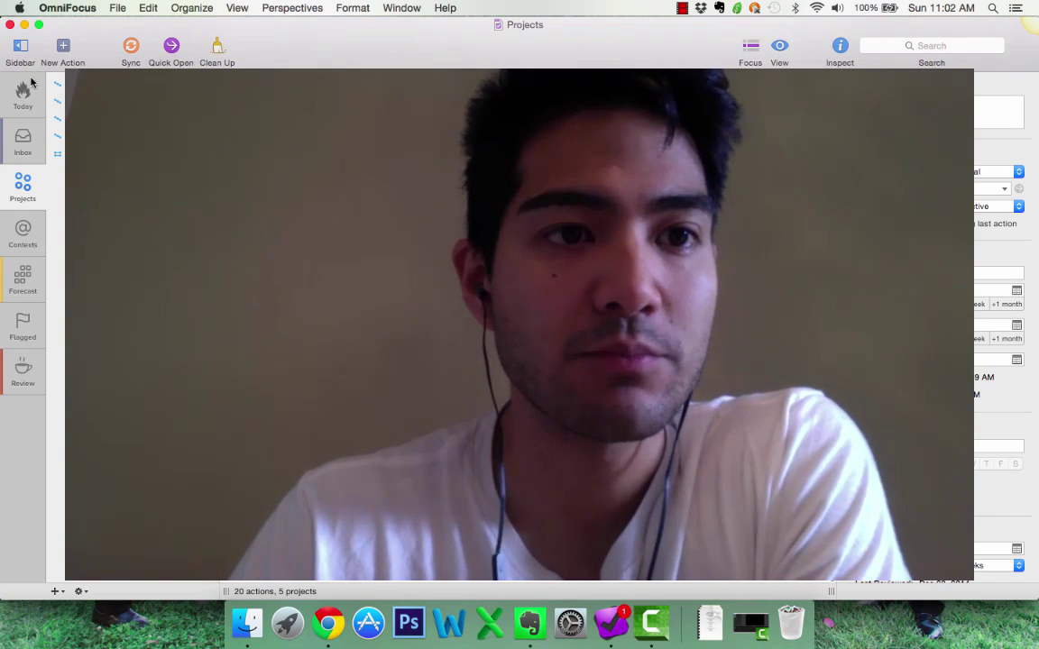
- Switch back to the Today perspective, which now lists 8 actions
click(27, 83)
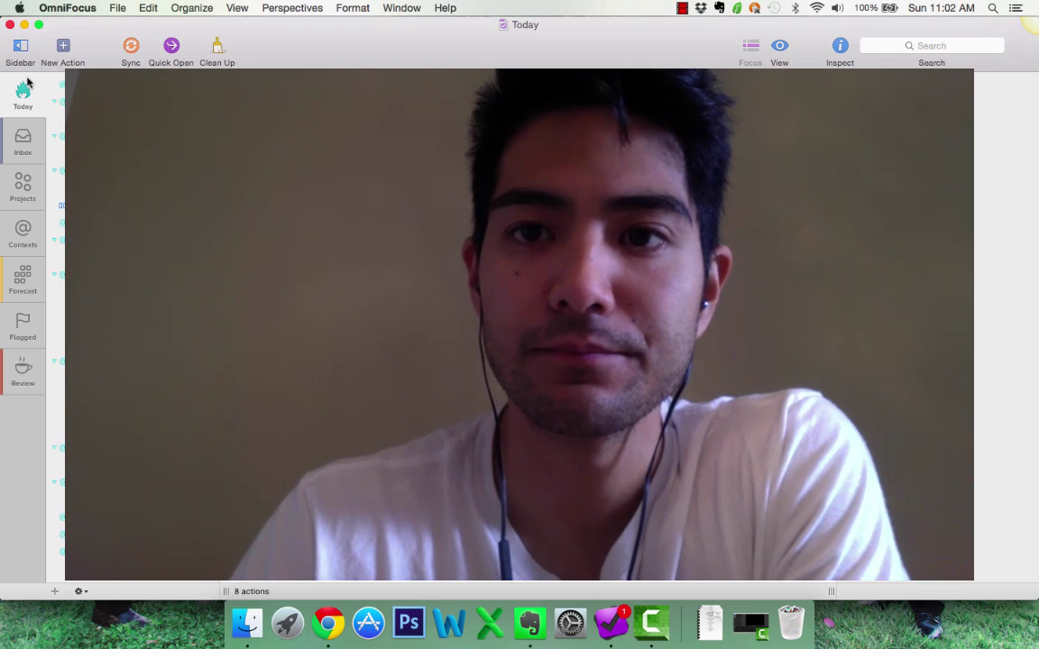